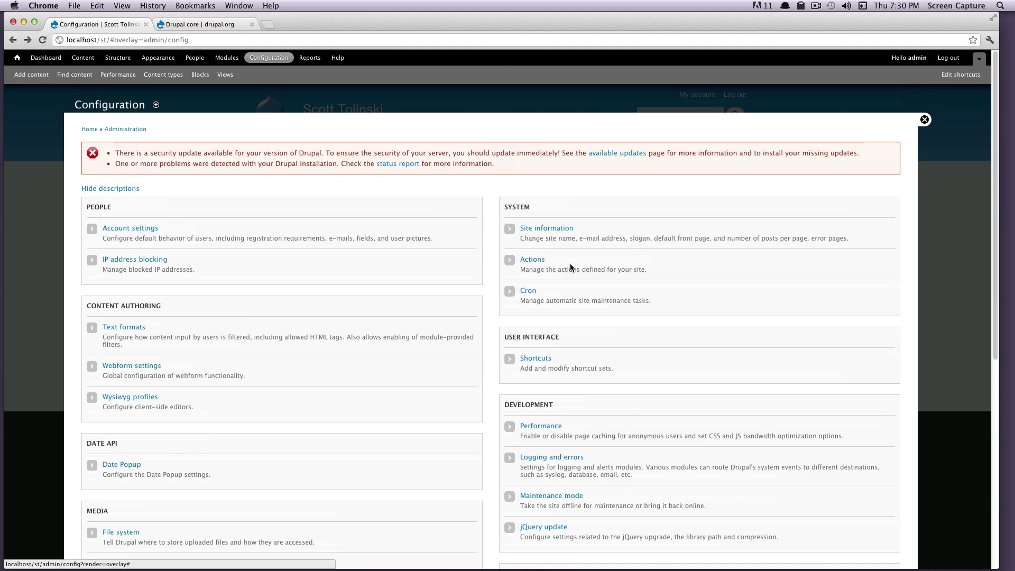
- Open the Available updates report from the security warning on the Configuration page
left_click_drag(177, 153, 348, 153)
left_click(366, 149)
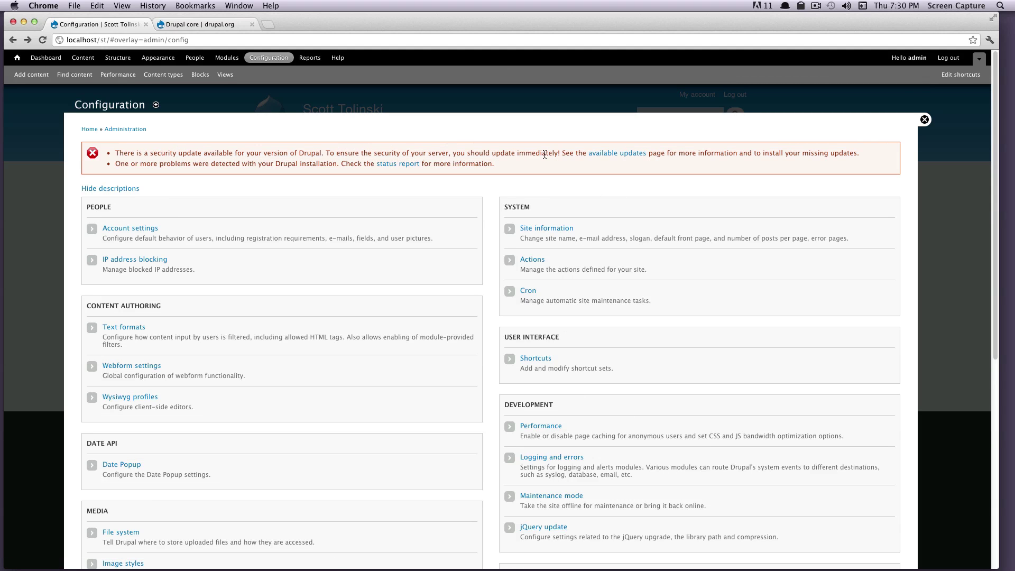
left_click(607, 153)
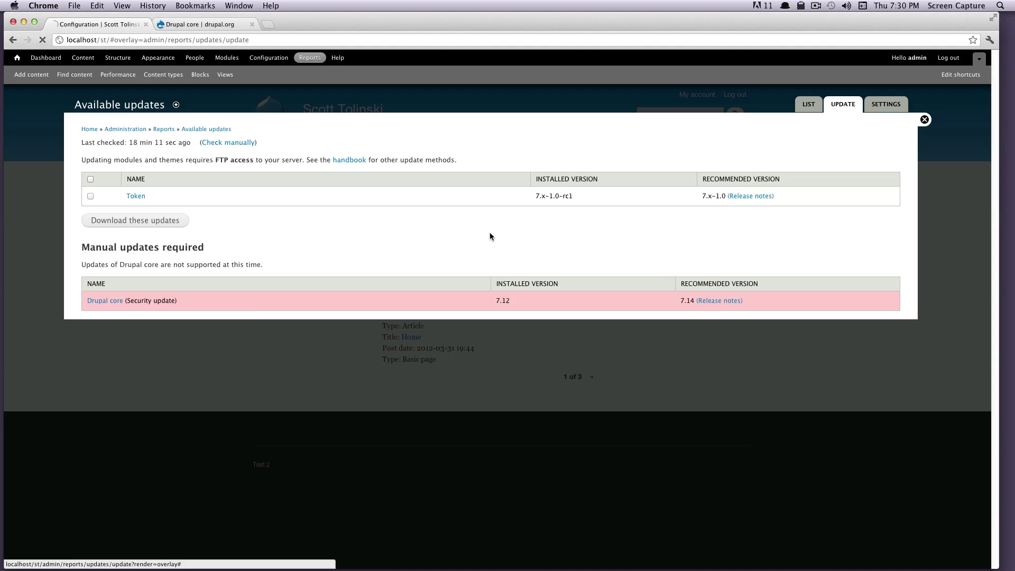
- Review the Drupal core entry: 7.12 installed, 7.14 recommended as a security update
left_click_drag(180, 302, 112, 301)
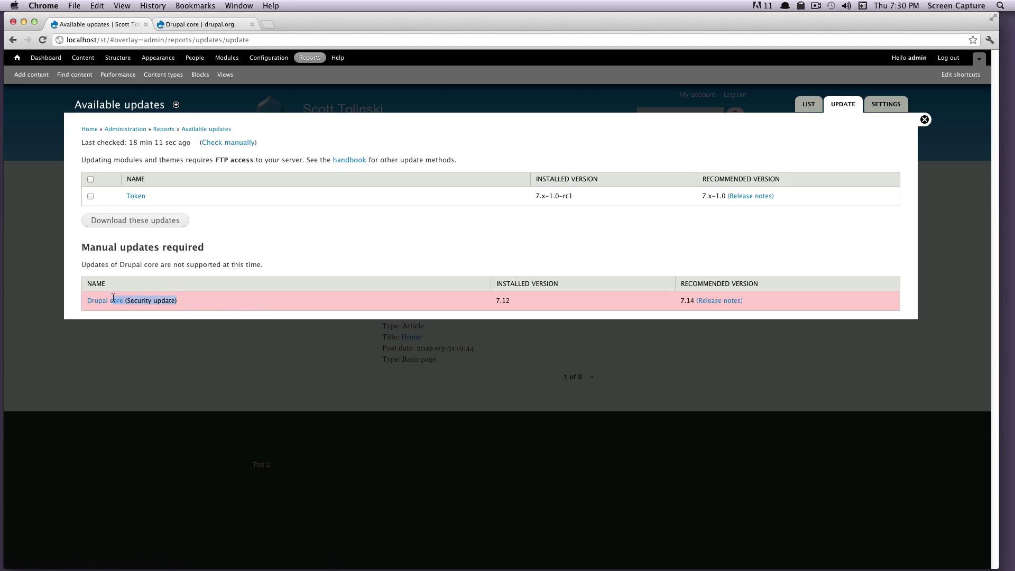
left_click_drag(425, 290, 502, 306)
left_click(509, 297)
left_click_drag(672, 301, 685, 300)
left_click(695, 300)
- Enable 'Put site into maintenance mode' under Configuration > Maintenance mode and save the configuration
left_click(273, 64)
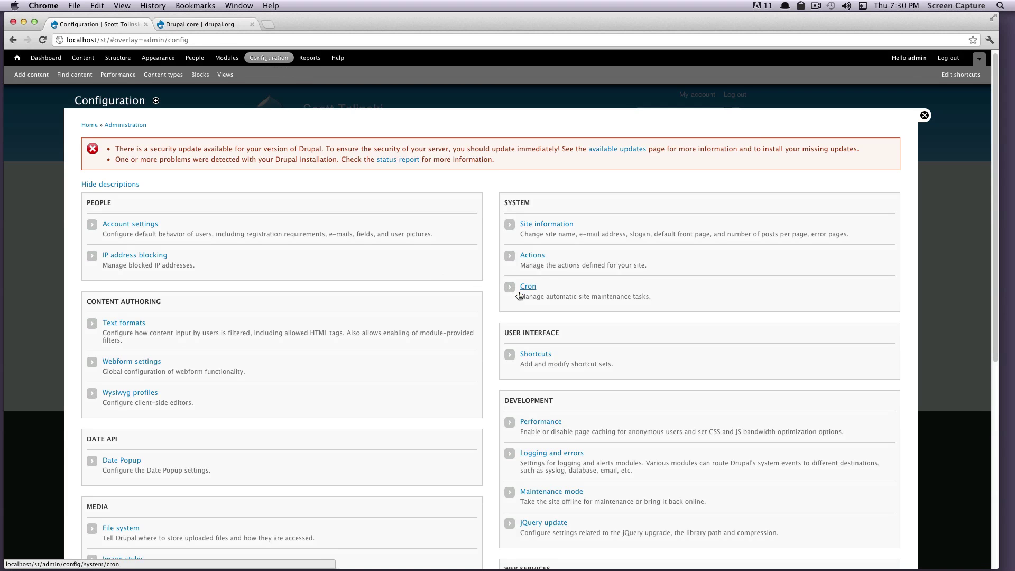
scroll(523, 317, "down", 1)
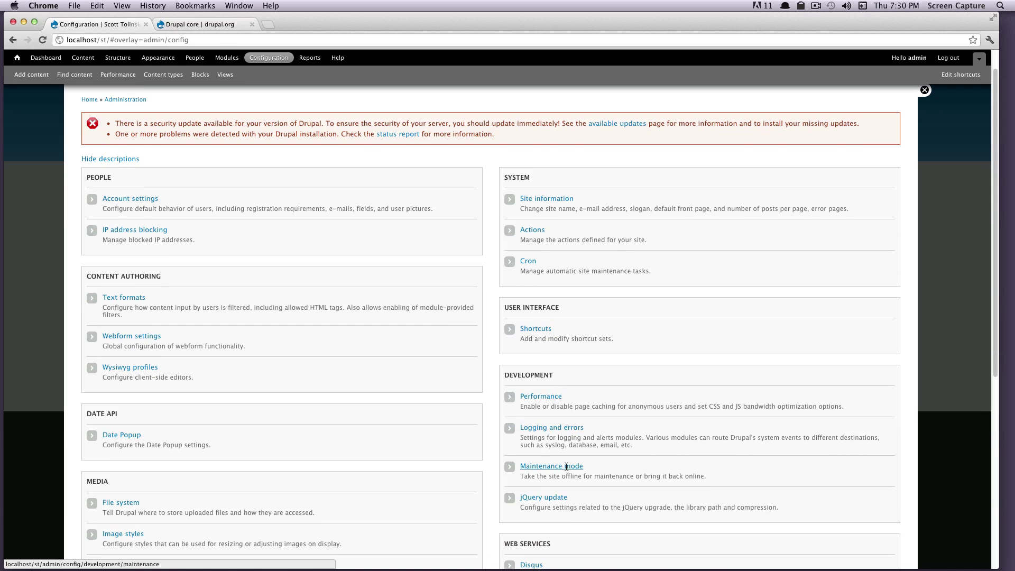
scroll(563, 472, "down", 1)
double_click(512, 366)
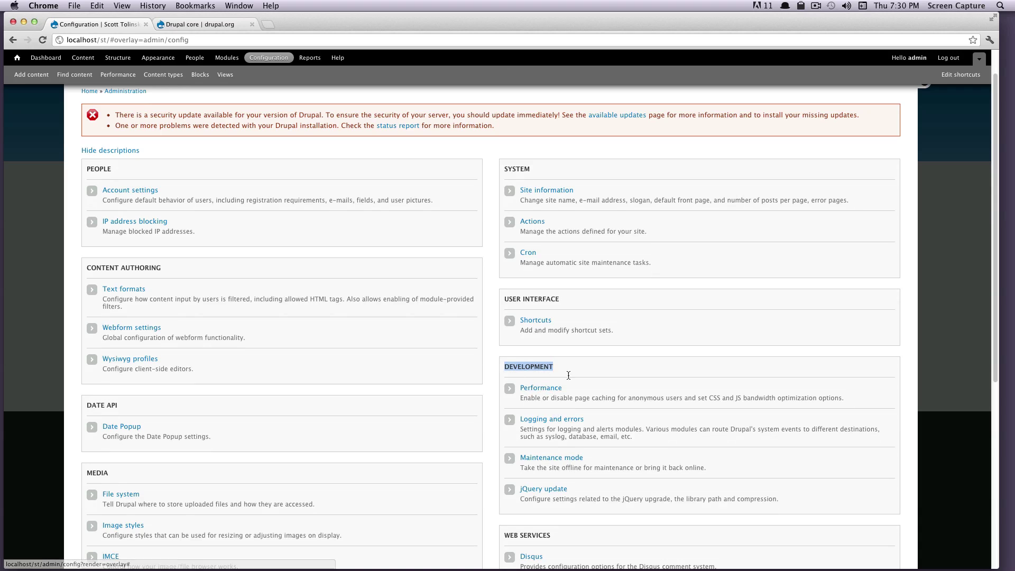
left_click(559, 459)
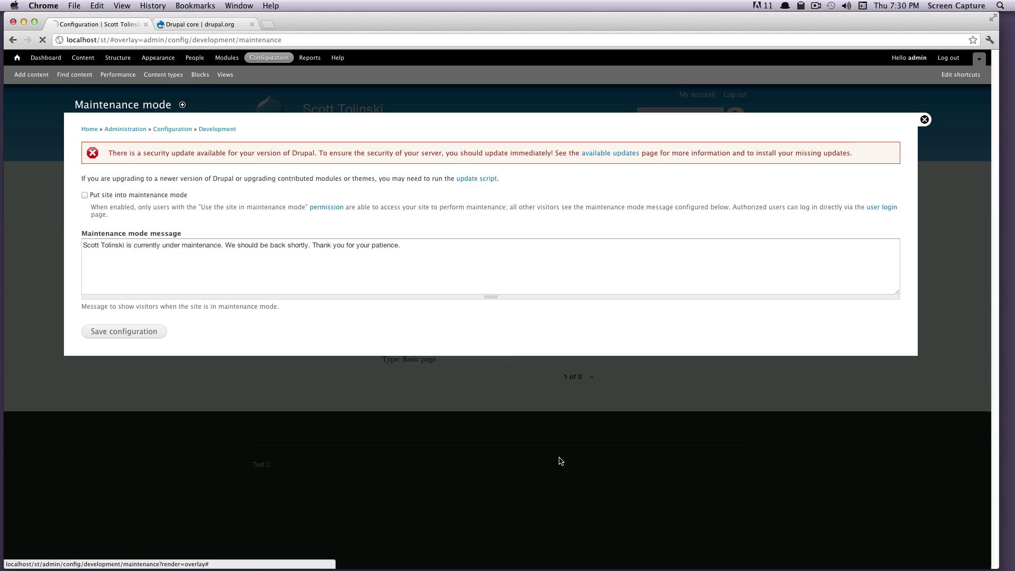
left_click(85, 195)
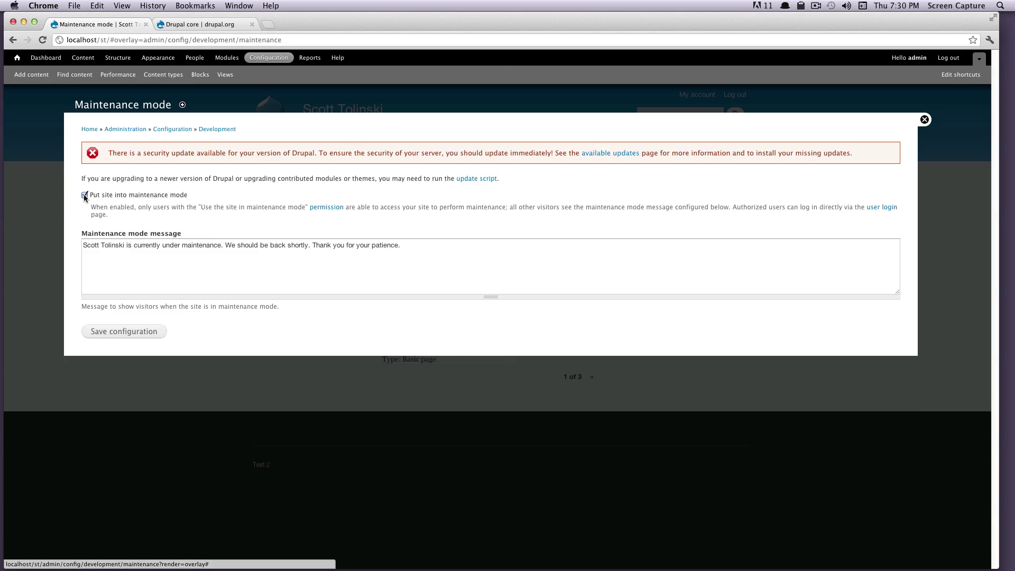
left_click(131, 331)
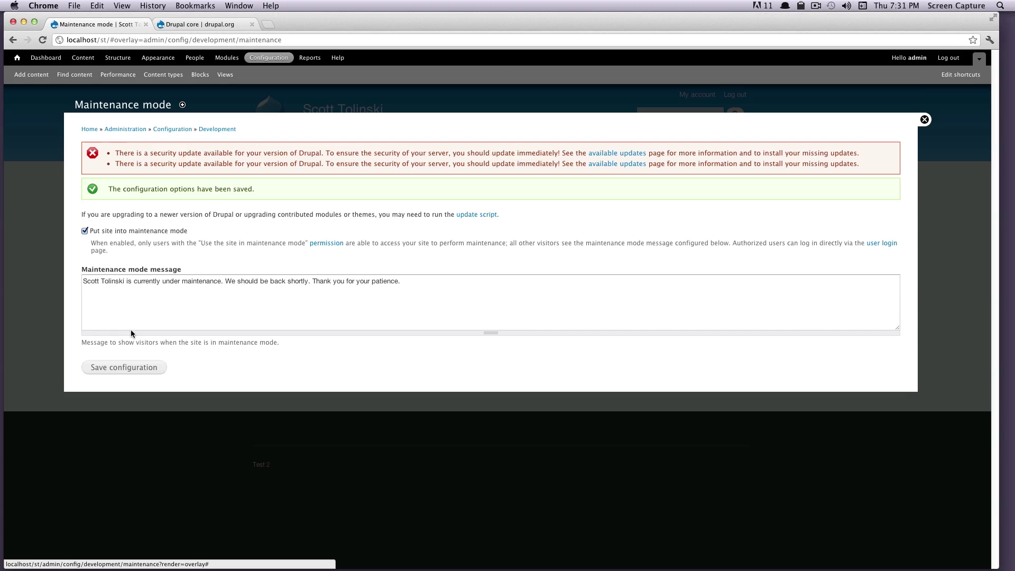
- Check the Drupal core project page on drupal.org for 7.14 as the recommended release
key("super+Tab")
left_click(180, 25)
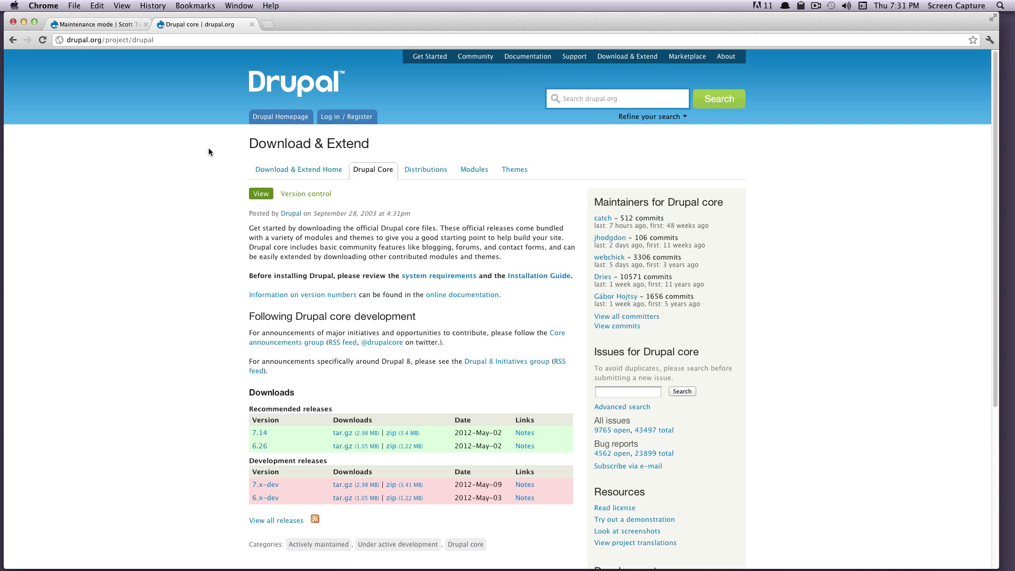
left_click(100, 40)
double_click(126, 40)
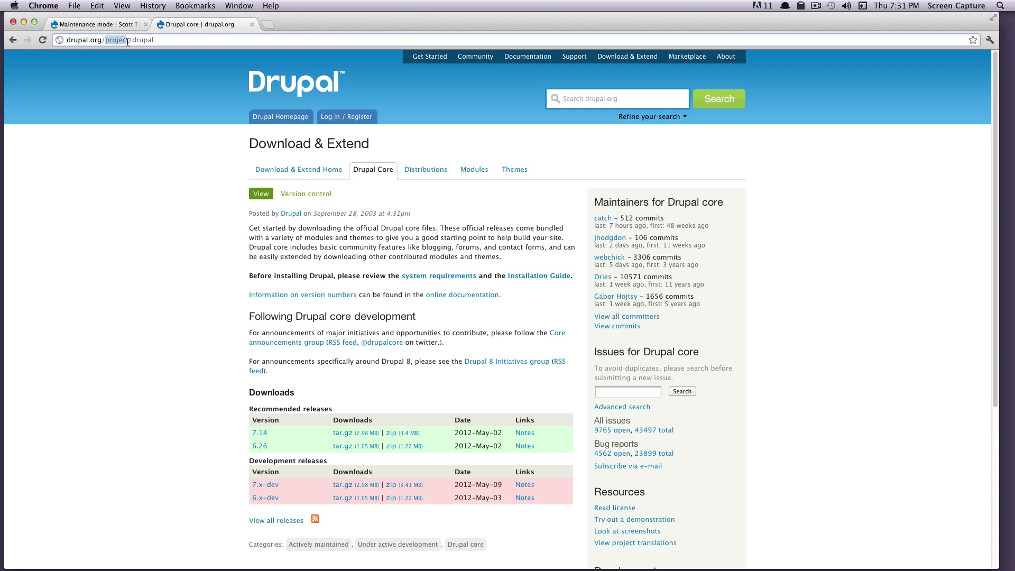
left_click_drag(143, 41, 154, 40)
scroll(315, 490, "down", 1)
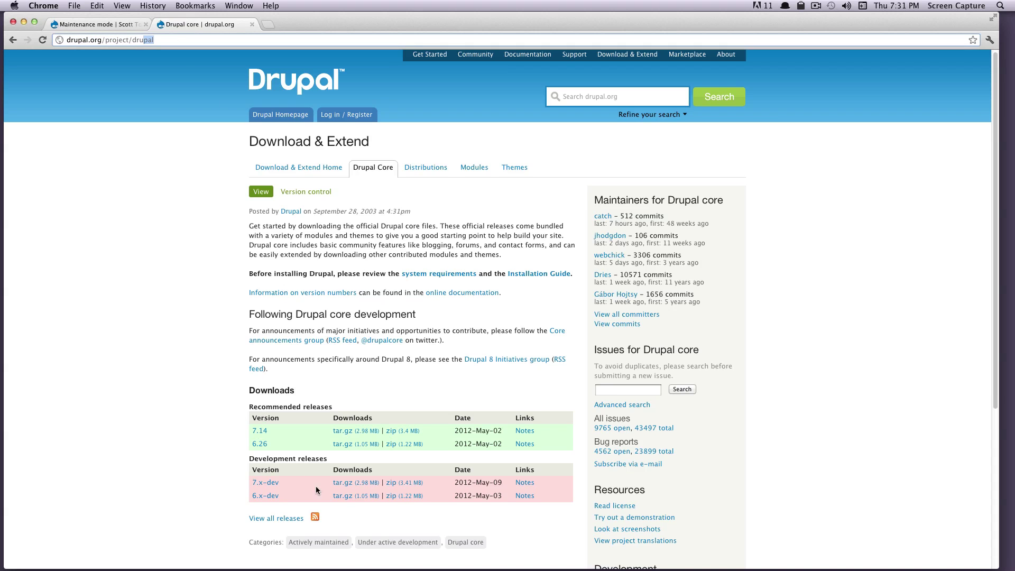
key("super+Tab")
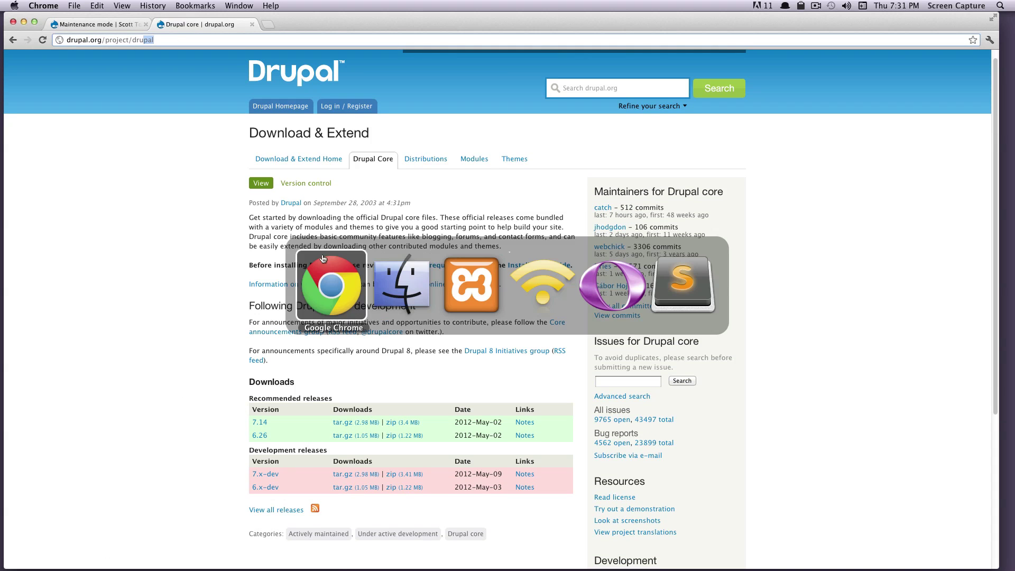
- Bring Finder forward with the st site folder window in view
key("super+Tab")
scroll(307, 205, "up", 3)
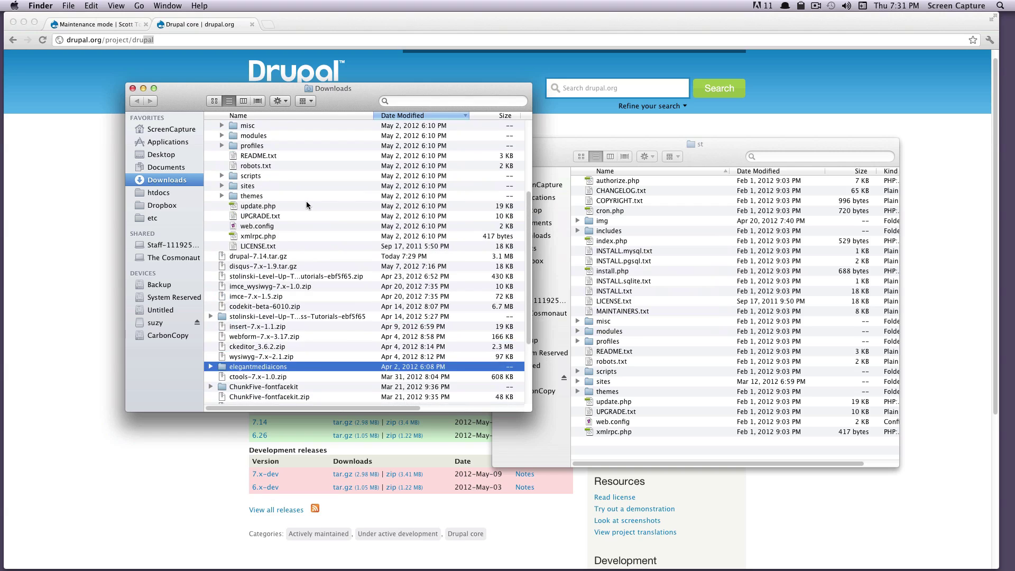
scroll(306, 205, "up", 5)
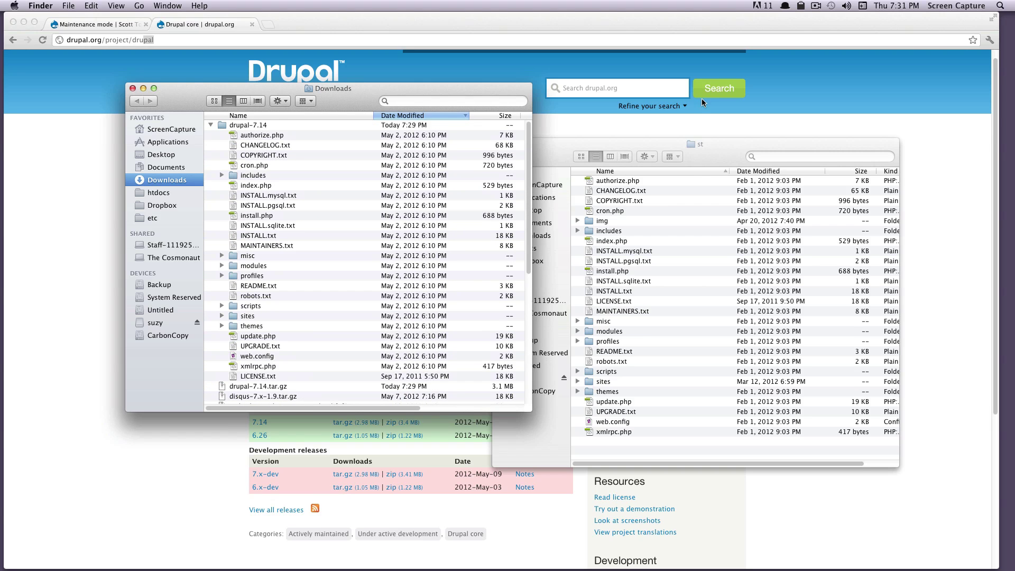
left_click_drag(715, 156, 727, 124)
- Select every item in st except the sites folder and drag them to the Trash
left_click(637, 150)
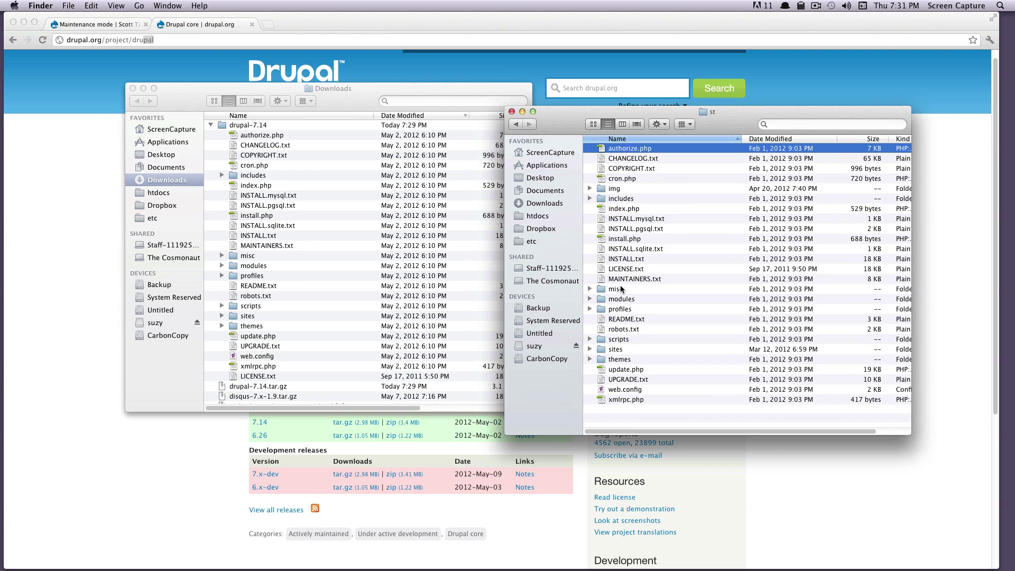
left_click(623, 399, "shift")
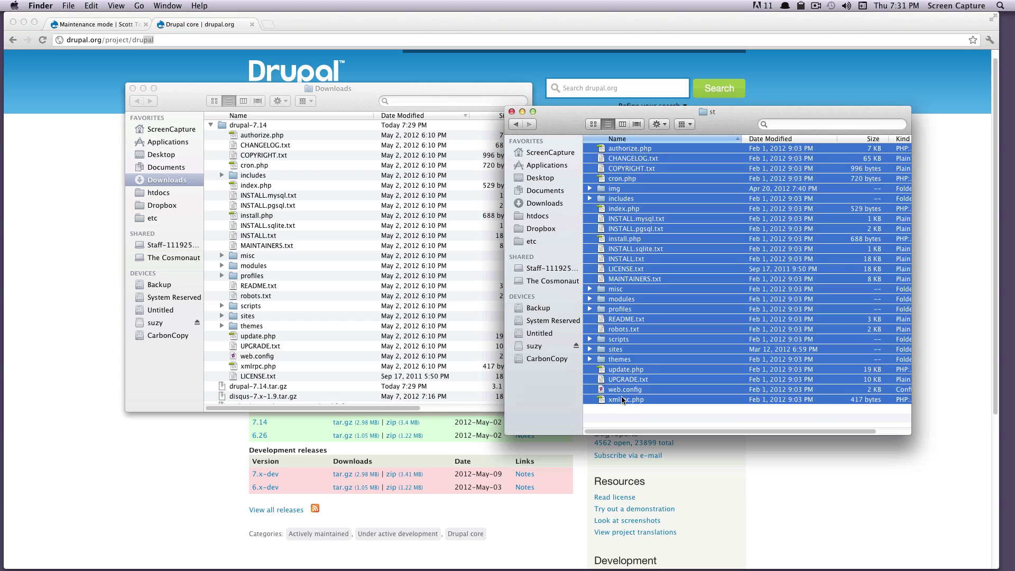
left_click(615, 350, "super")
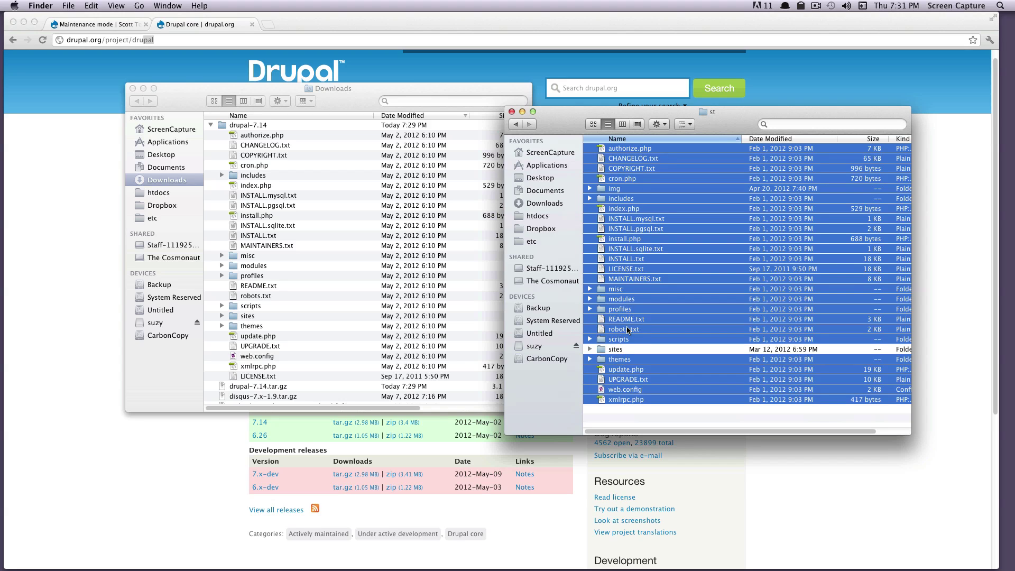
left_click(590, 348)
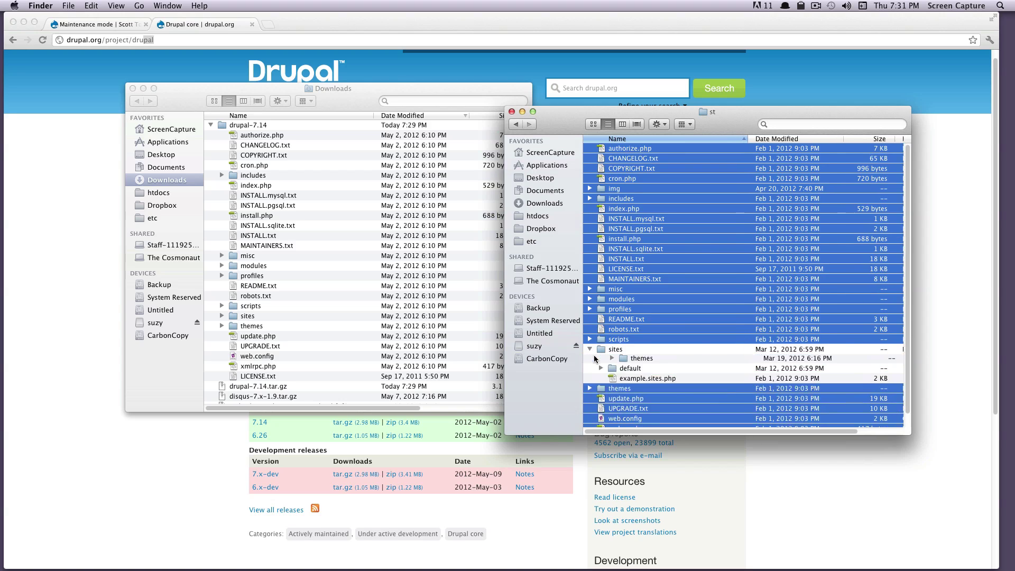
left_click(601, 359)
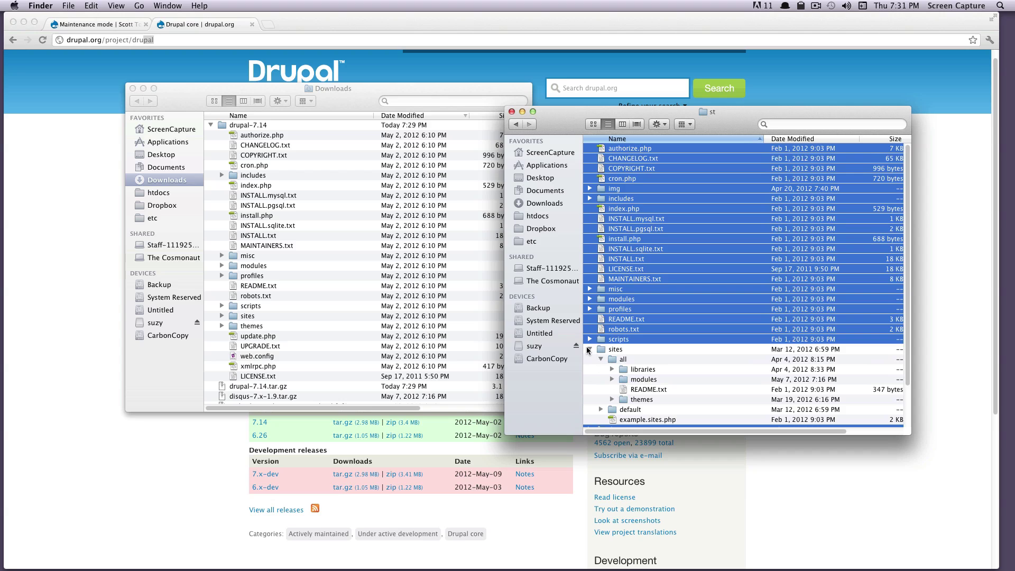
left_click(589, 350)
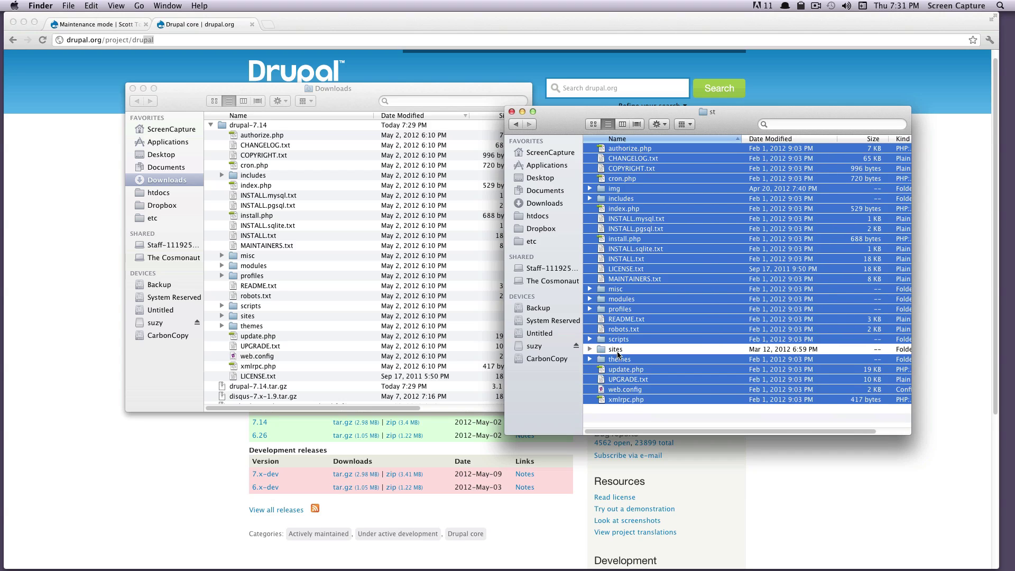
left_click_drag(618, 300, 937, 552)
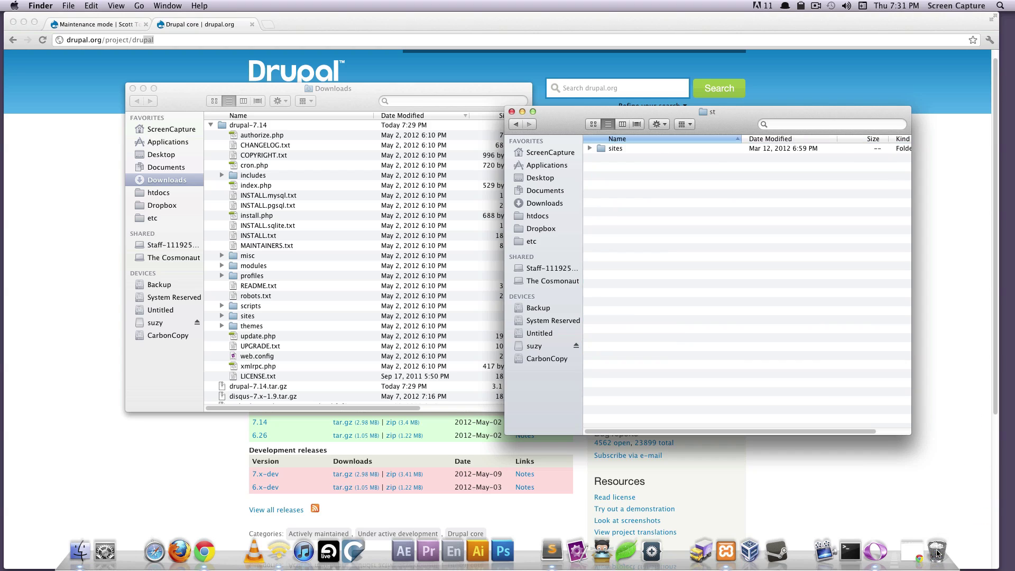
- Move the drupal-7.14 core files, authorize.php through LICENSE.txt except sites, into the st folder
left_click(366, 203)
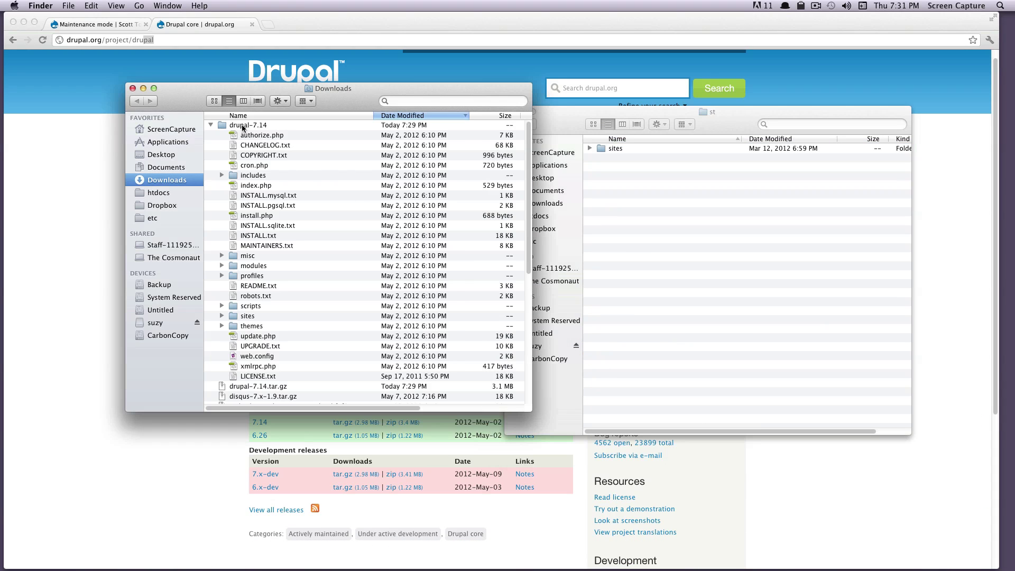
left_click_drag(255, 107, 239, 103)
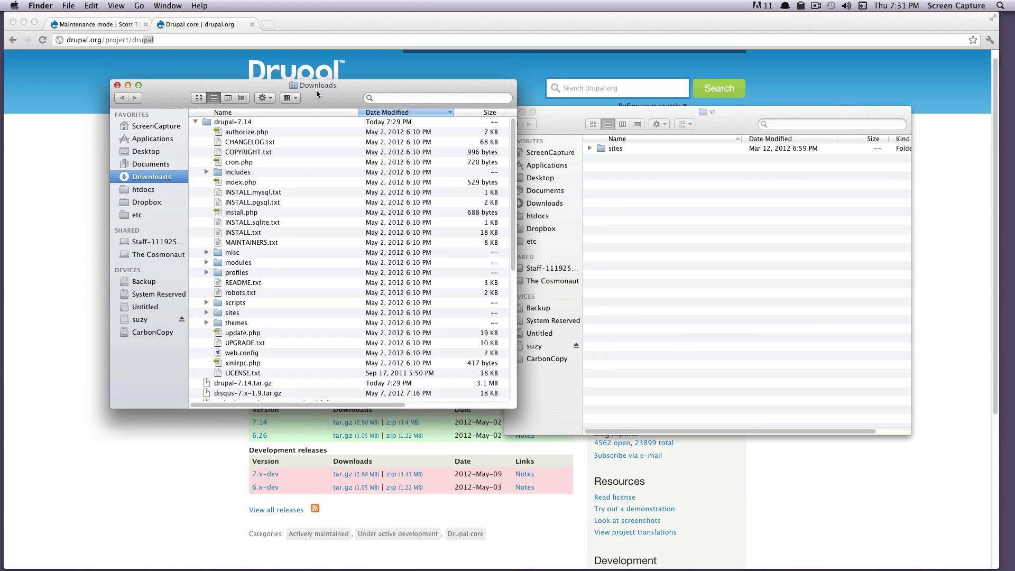
left_click(245, 135)
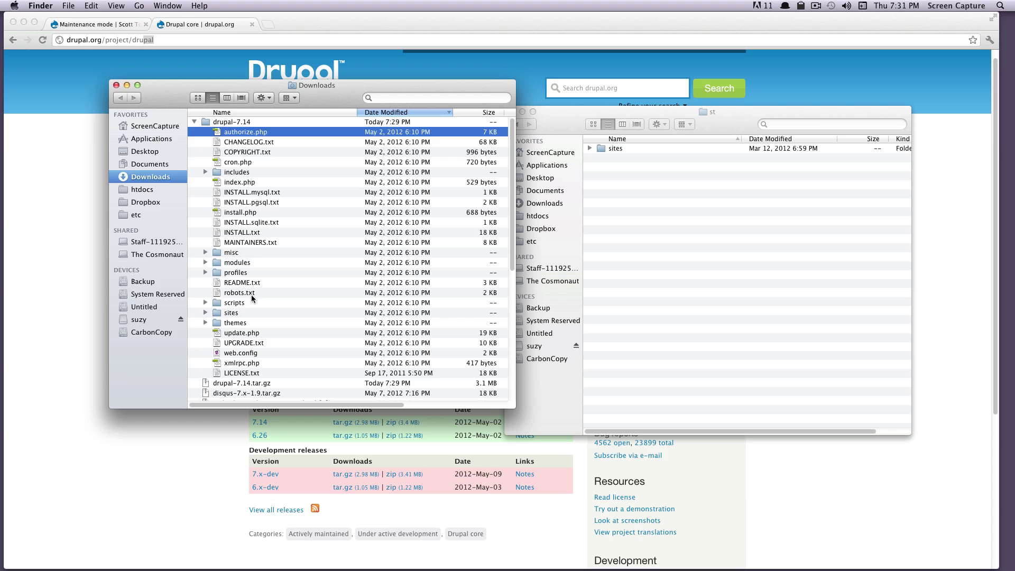
left_click(252, 373, "shift")
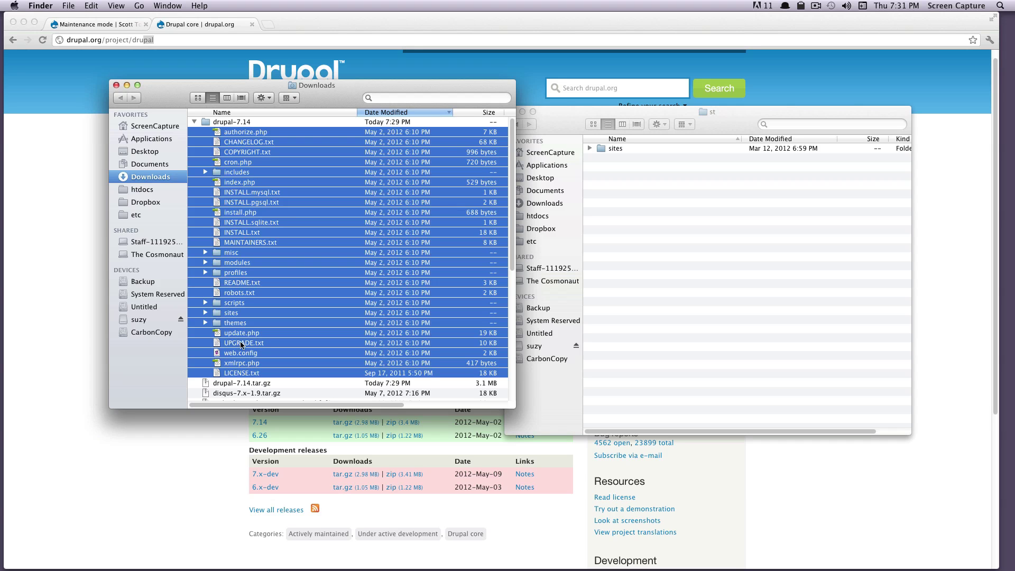
left_click(231, 314, "super")
left_click_drag(235, 226, 670, 267)
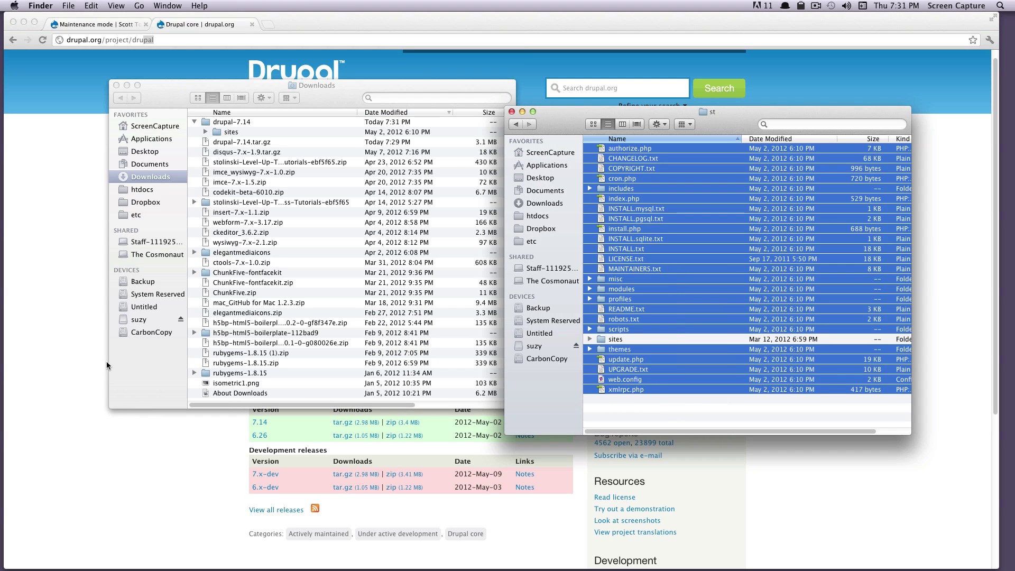
- Show the Maintenance mode page in the browser and close the st and Downloads Finder windows
left_click(75, 360)
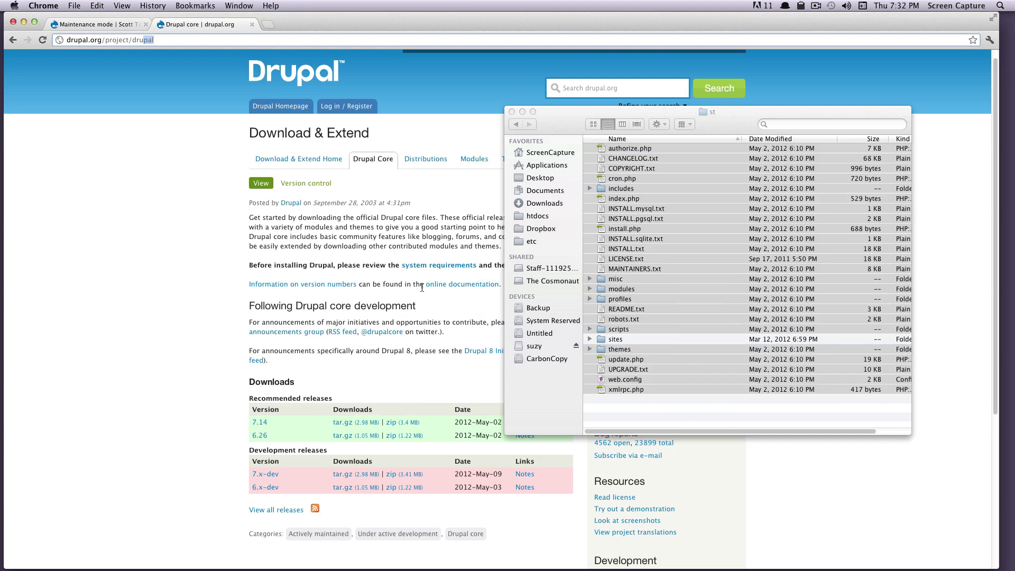
left_click(719, 417)
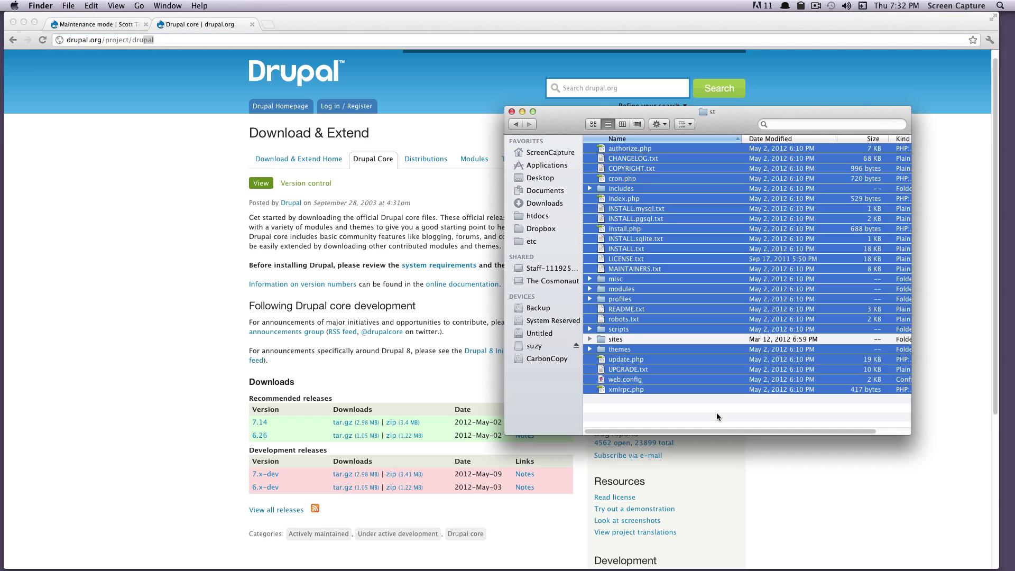
left_click(212, 267)
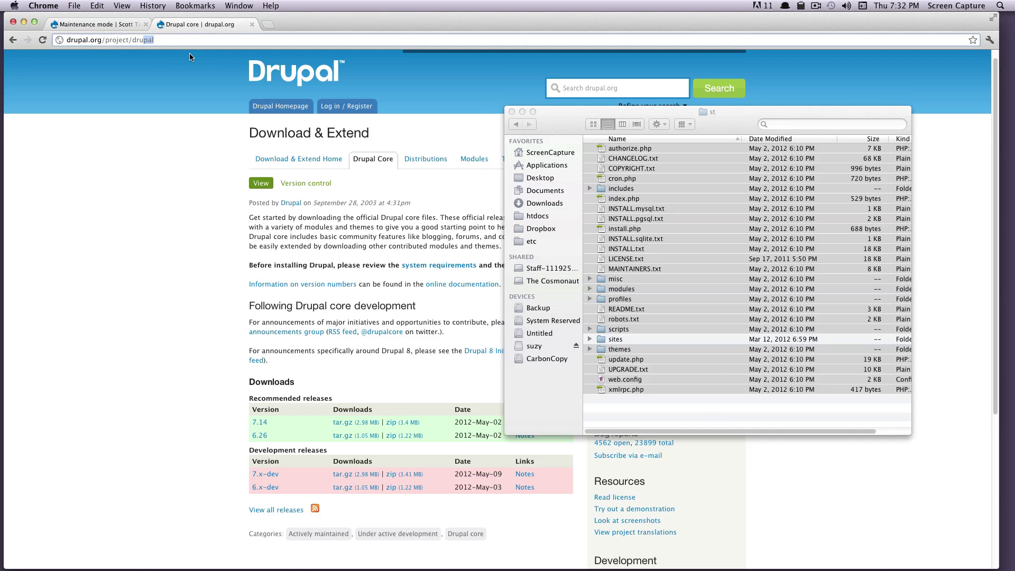
left_click(108, 24)
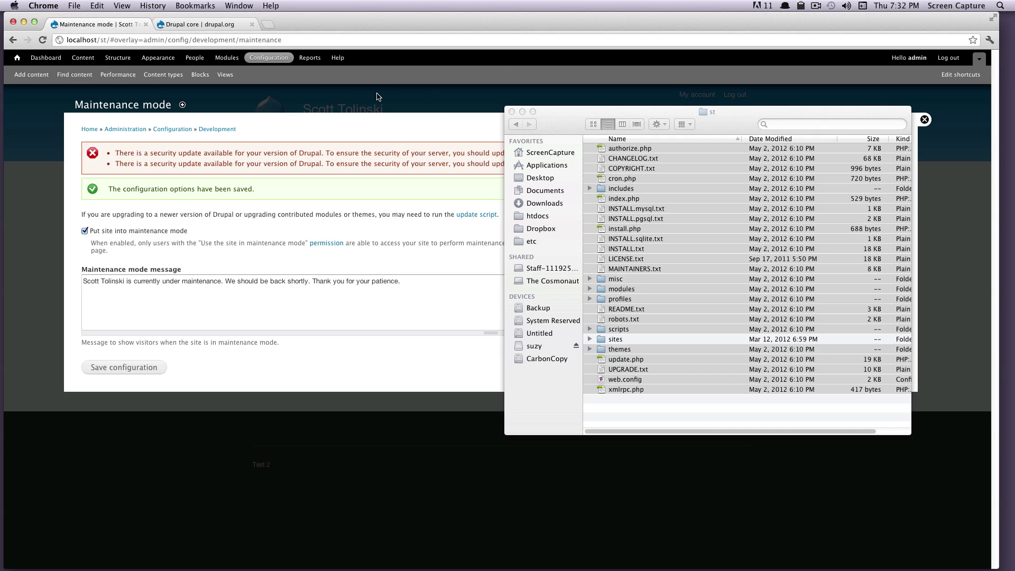
left_click(804, 112)
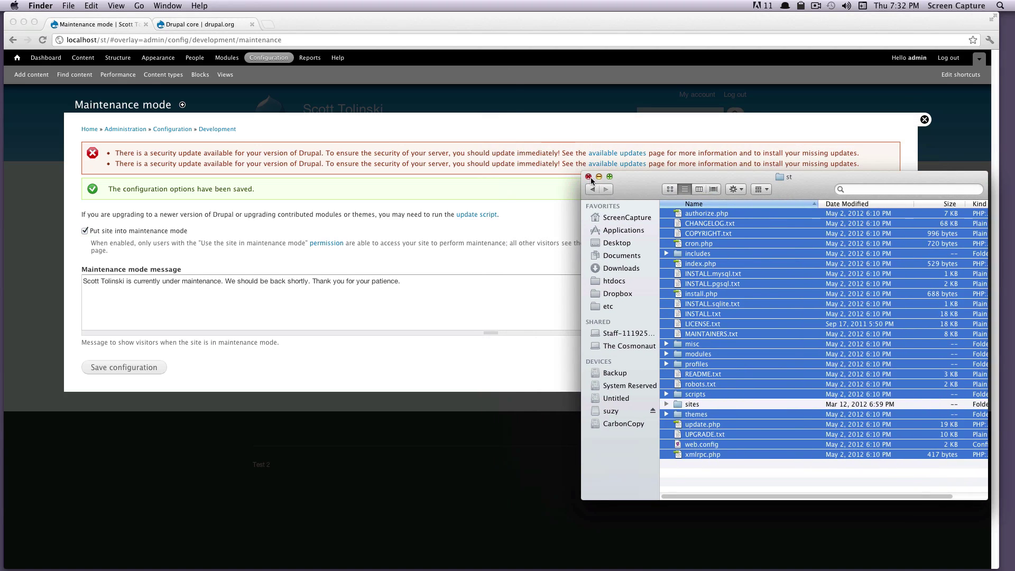
key("super+w")
left_click(117, 85)
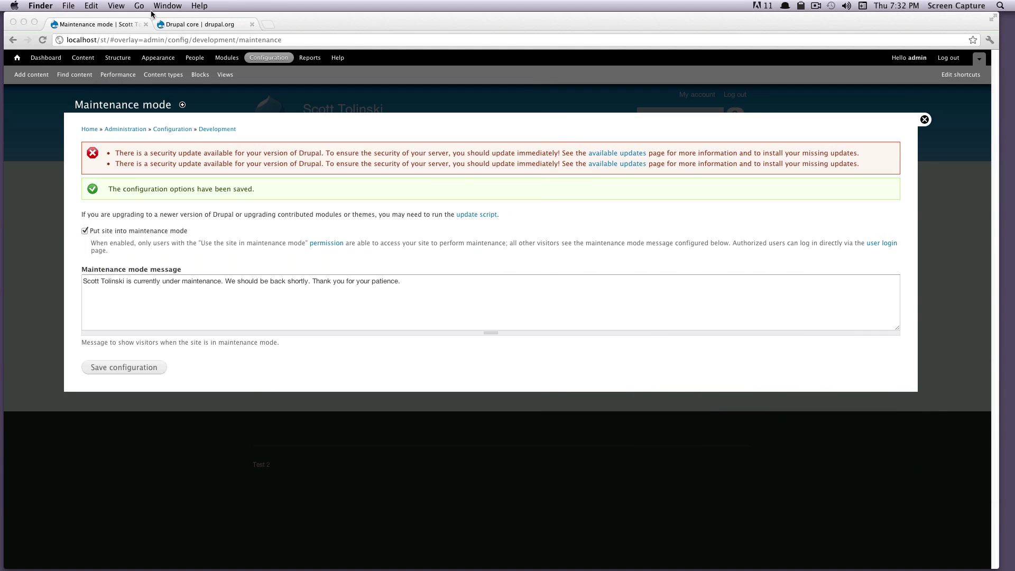
- Load the site's update.php script in place of the current address path
left_click(109, 38)
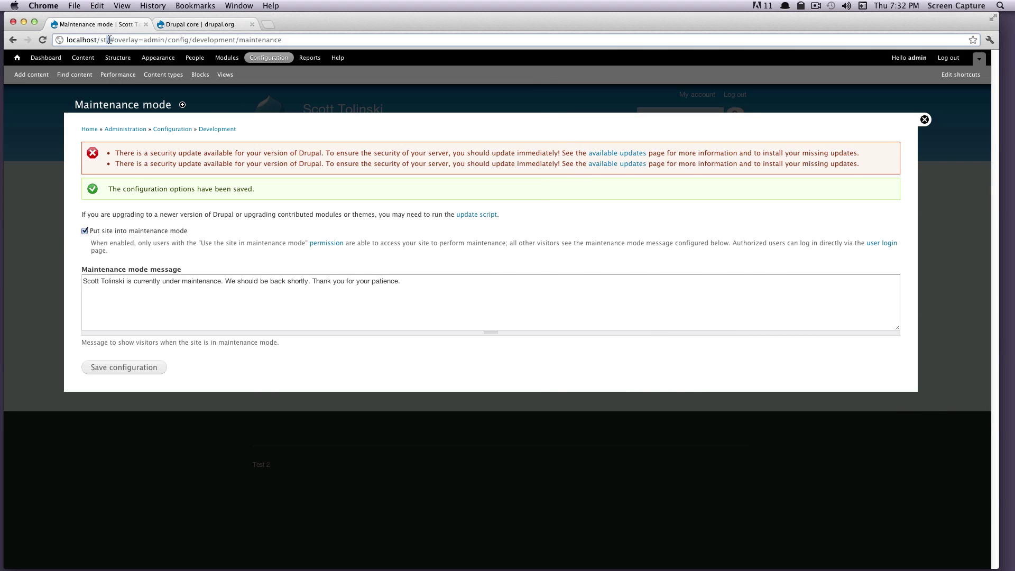
left_click_drag(307, 40, 110, 41)
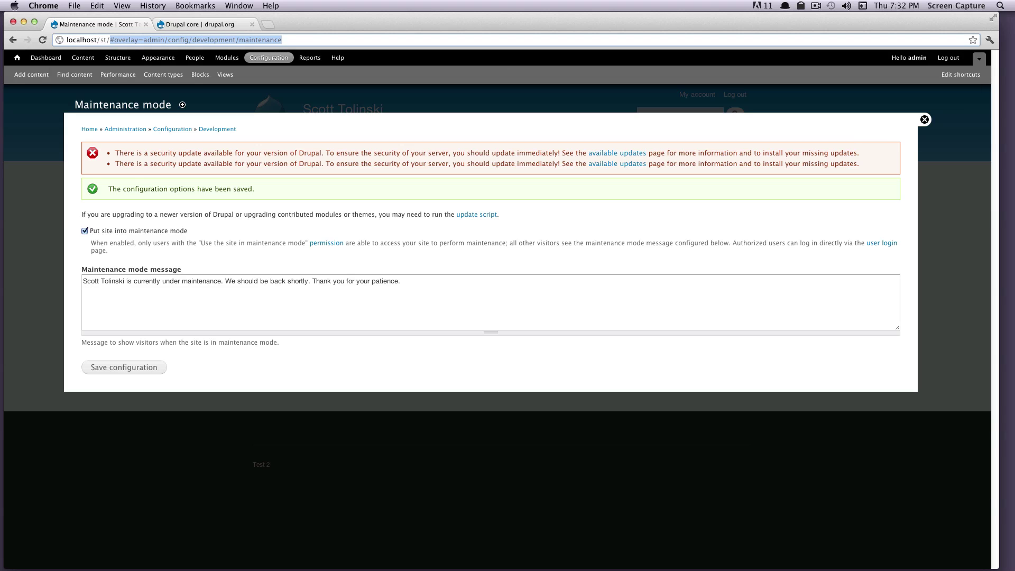
type("update.php")
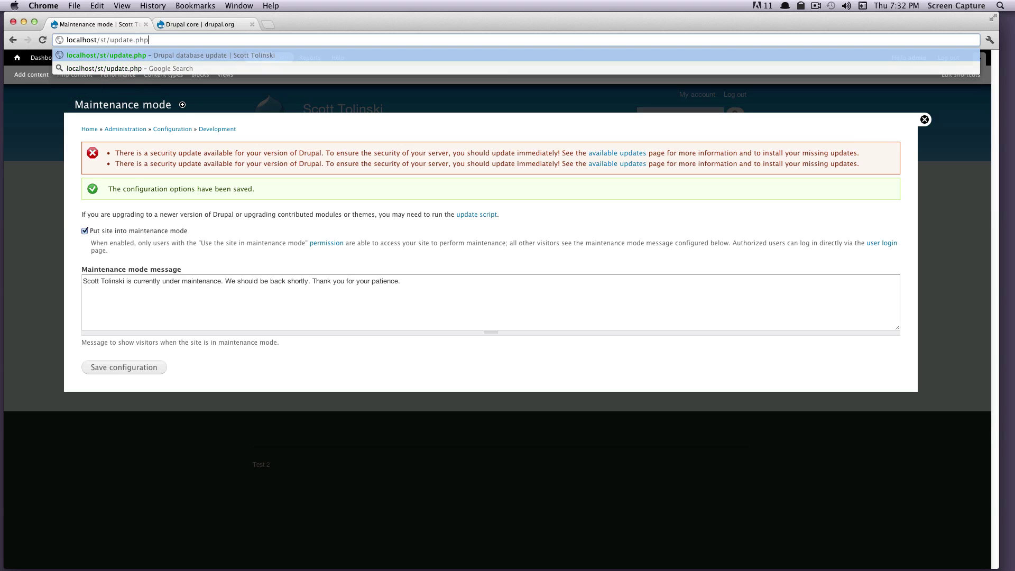
key("Return")
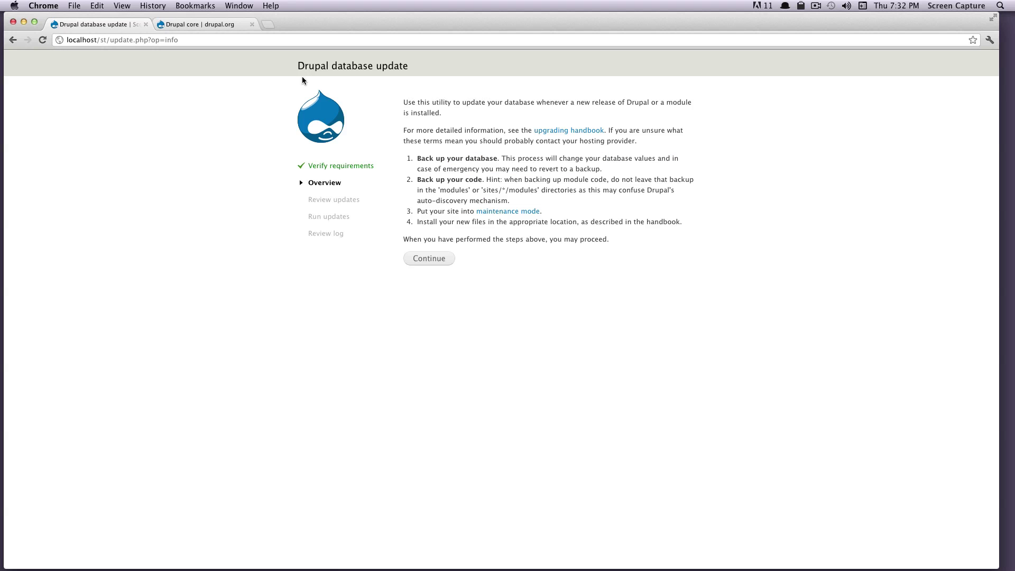
- Continue past the overview and apply the 4 pending database updates
left_click_drag(309, 66, 408, 70)
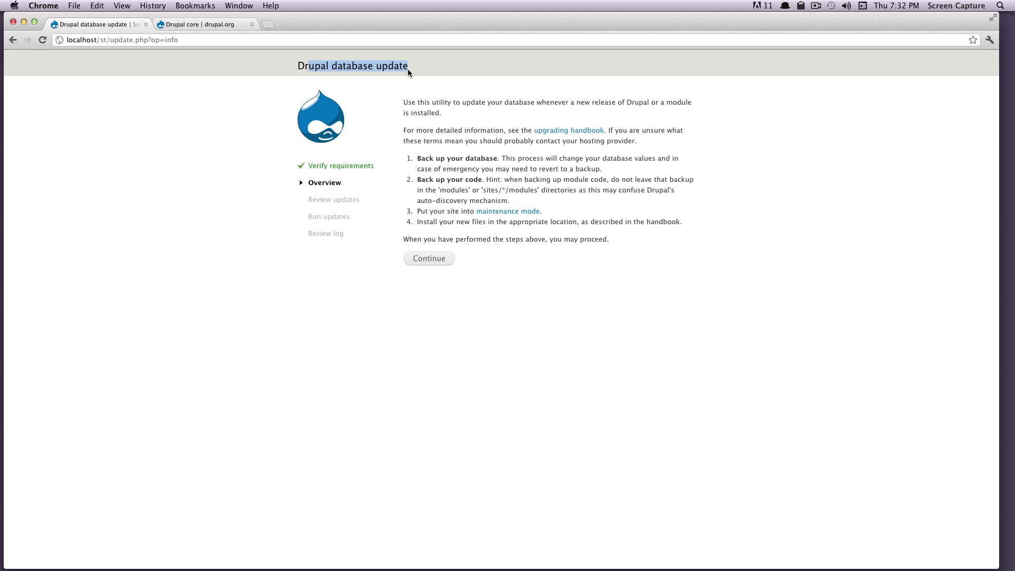
left_click(436, 258)
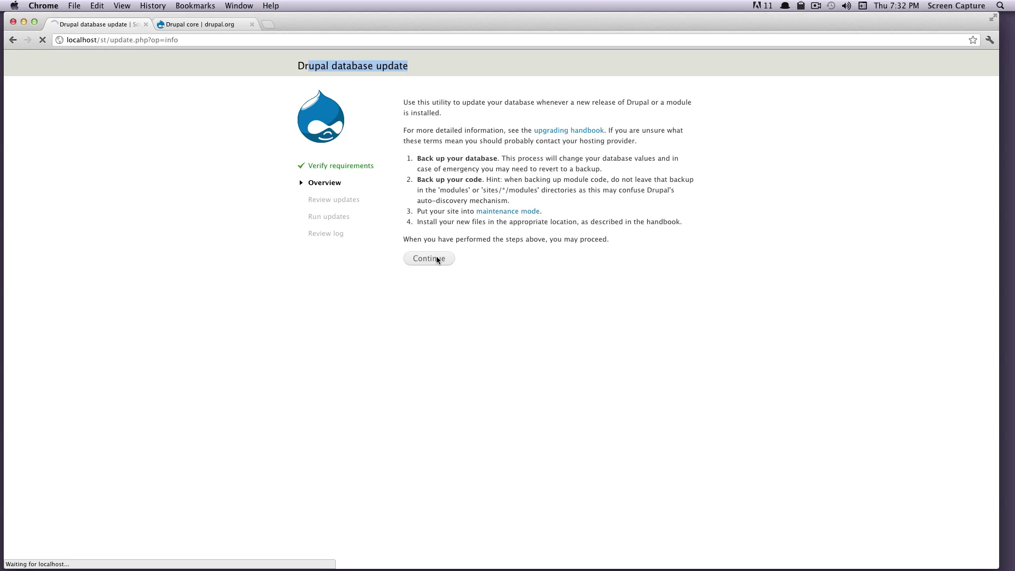
left_click(445, 128)
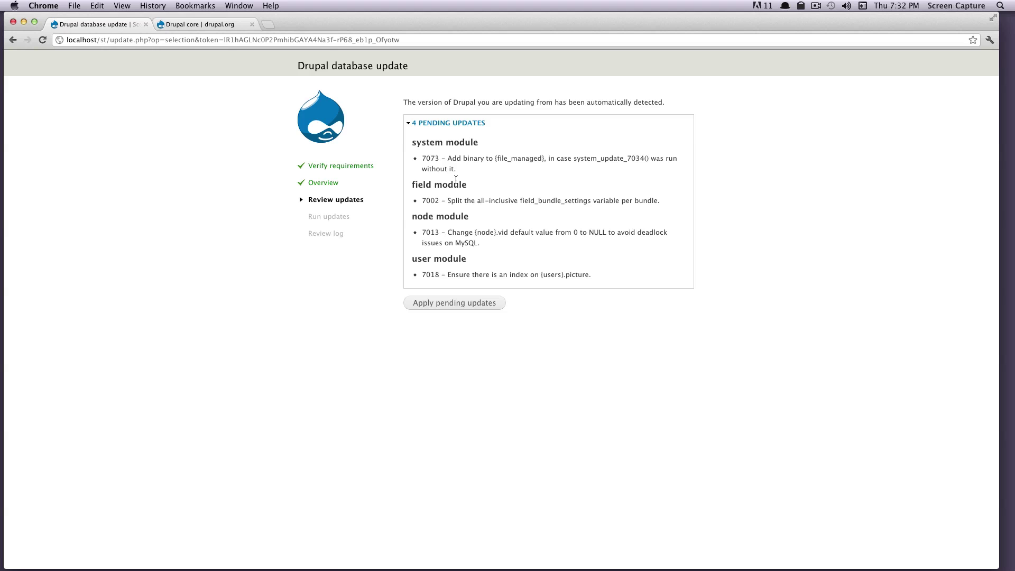
left_click_drag(593, 275, 410, 141)
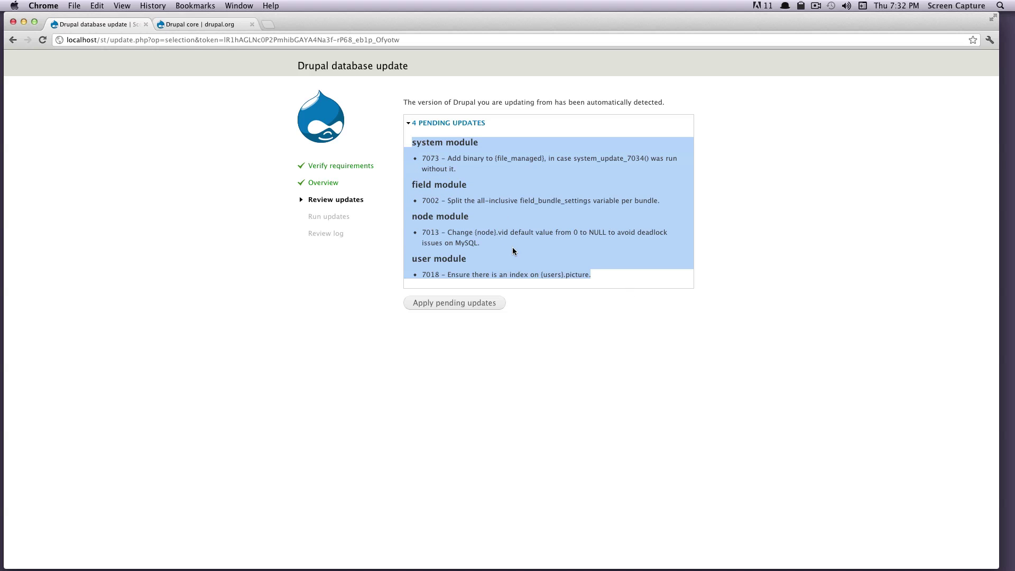
left_click(446, 123)
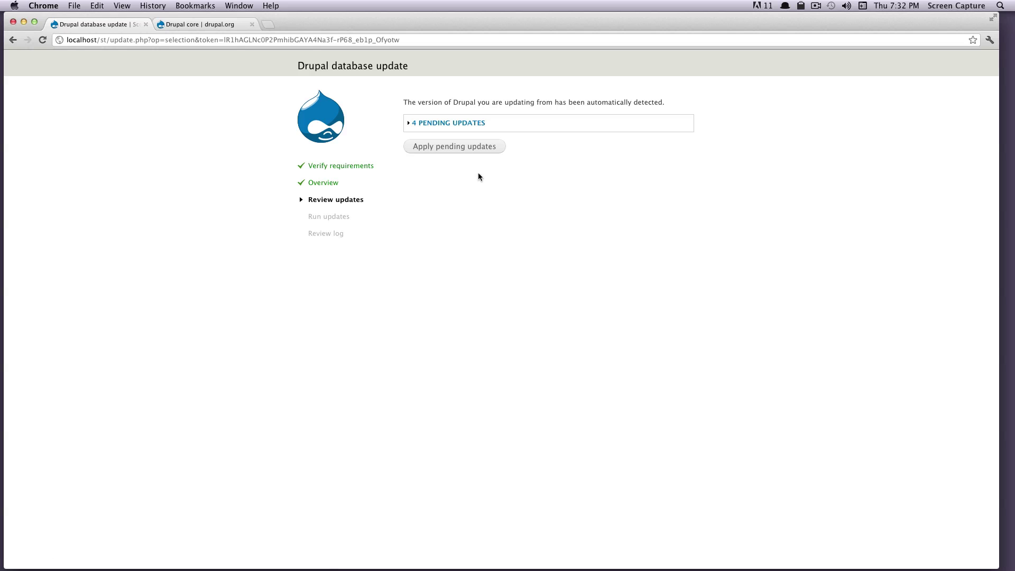
left_click(460, 150)
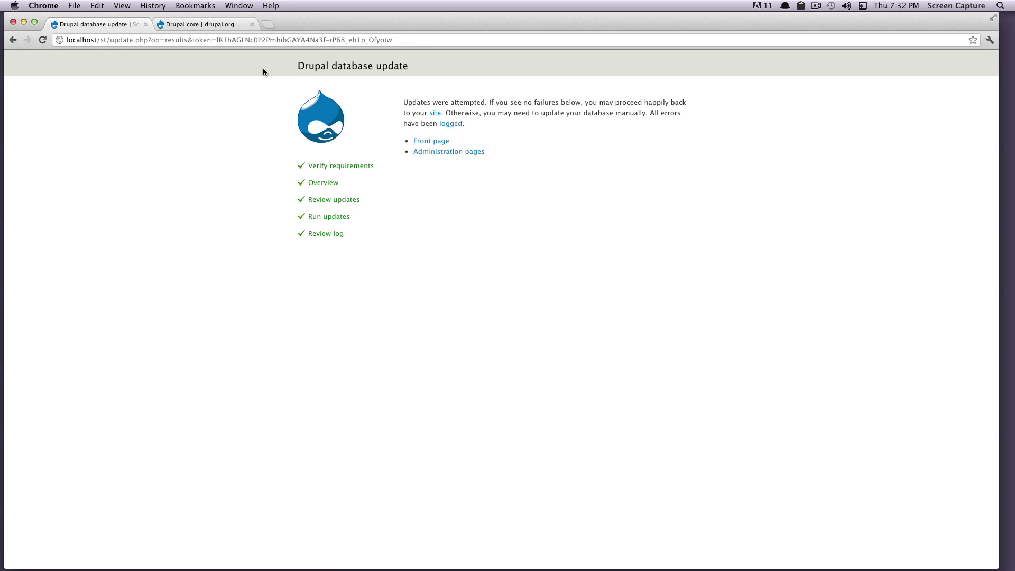
- Clear all caches from the Performance settings page
left_click(436, 153)
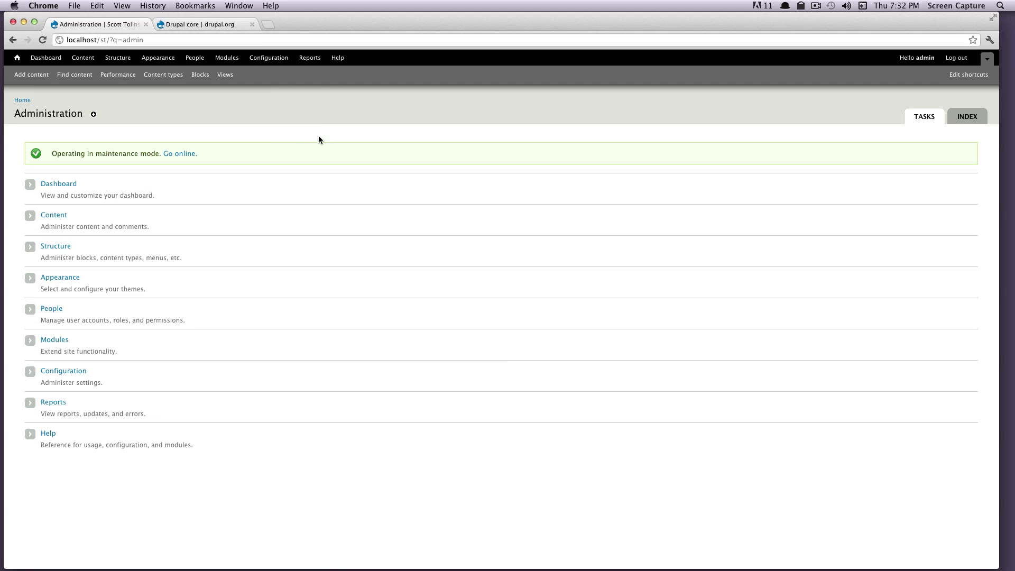
left_click(262, 58)
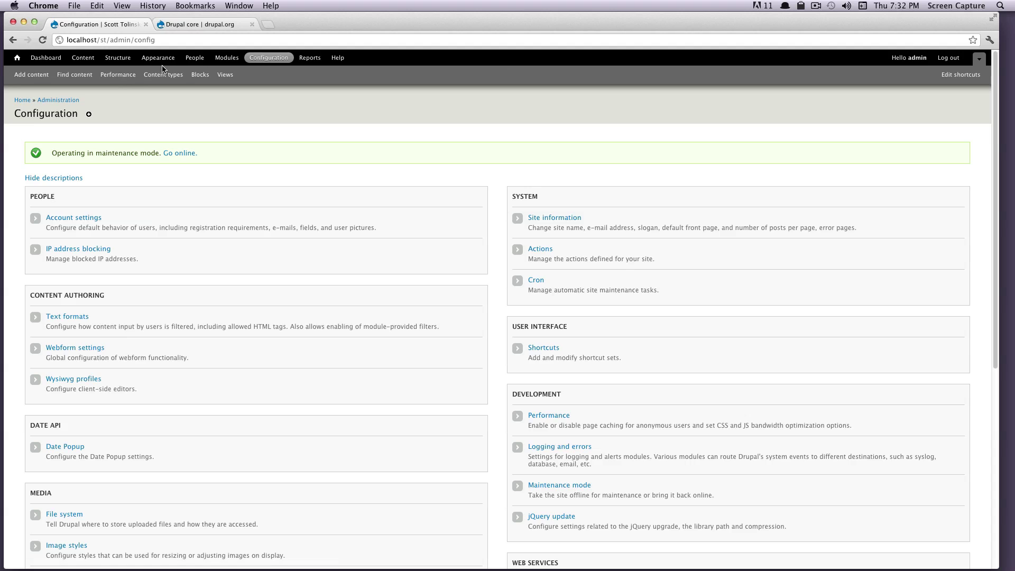
left_click(123, 77)
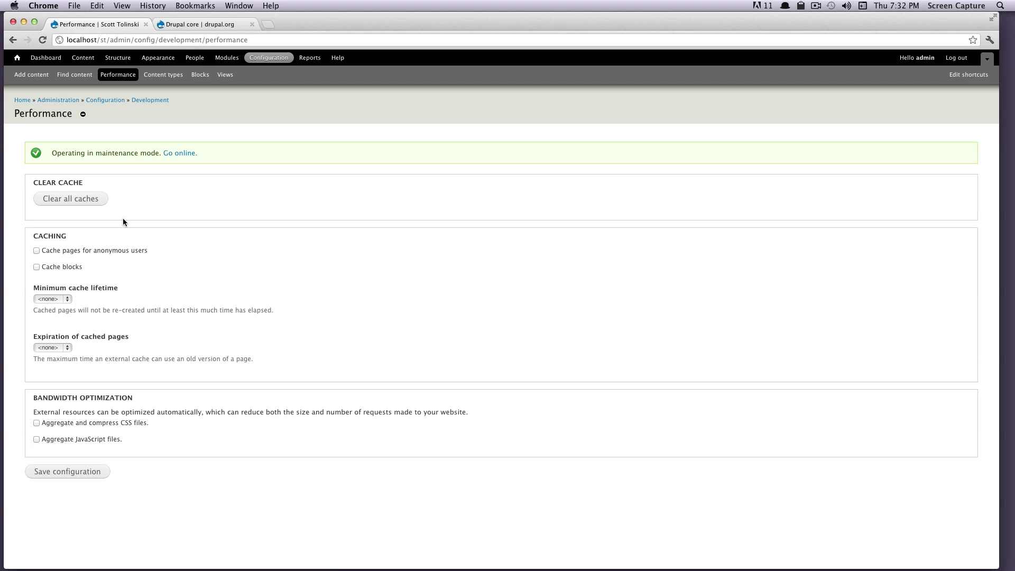
left_click(77, 199)
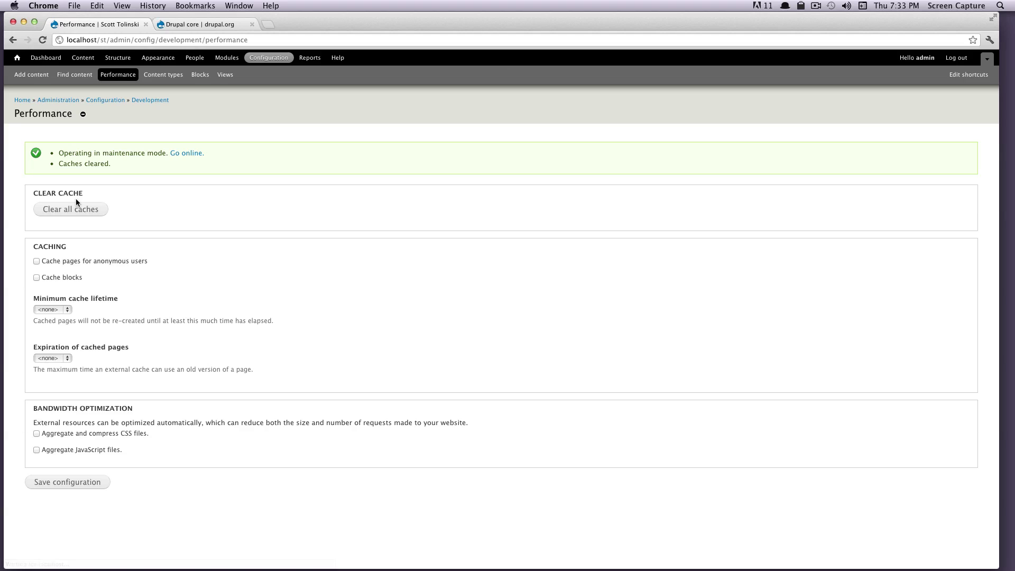
- Take the site out of maintenance mode, save, and return to the Configuration overview
left_click(191, 152)
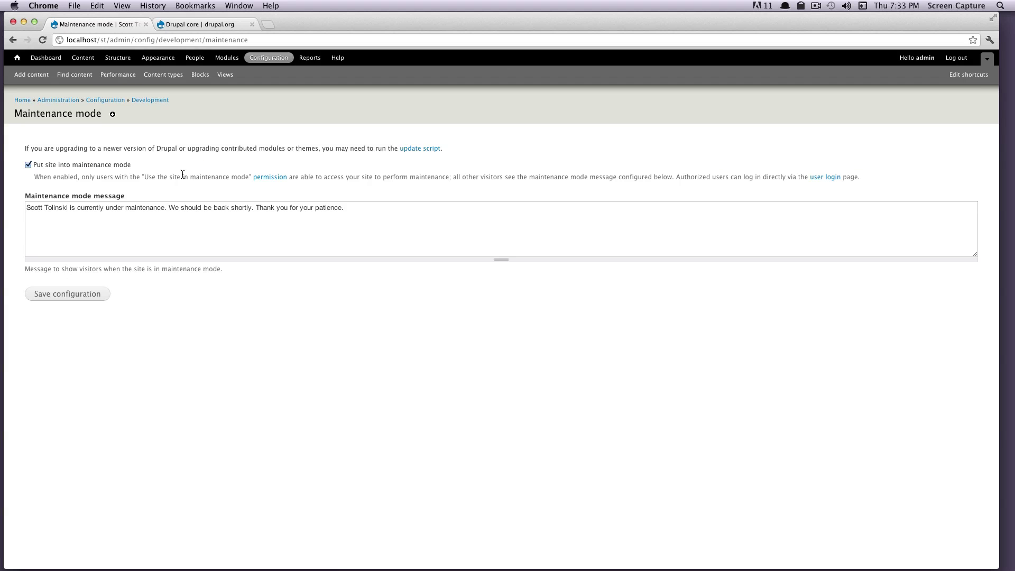
left_click(29, 165)
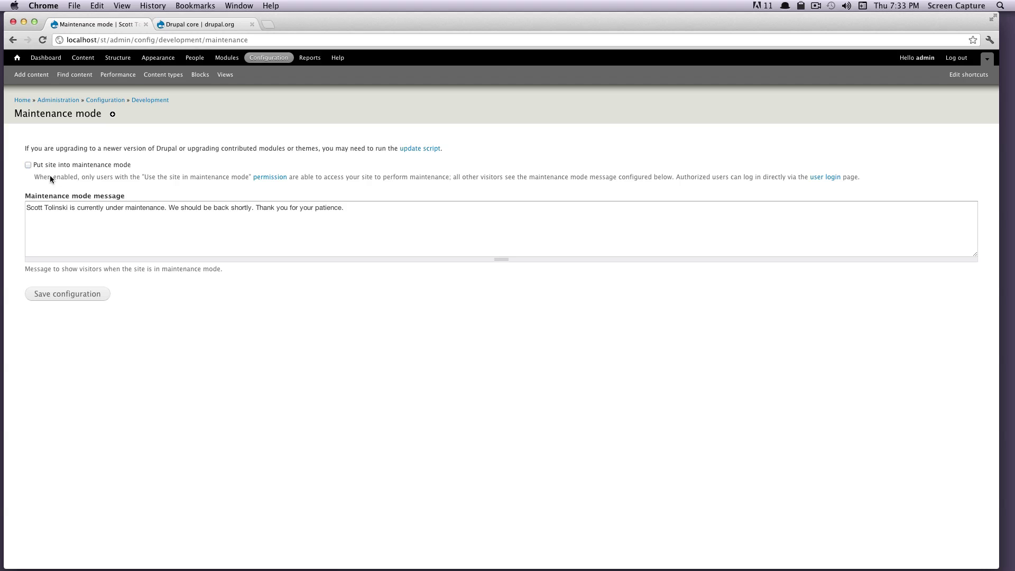
left_click(63, 293)
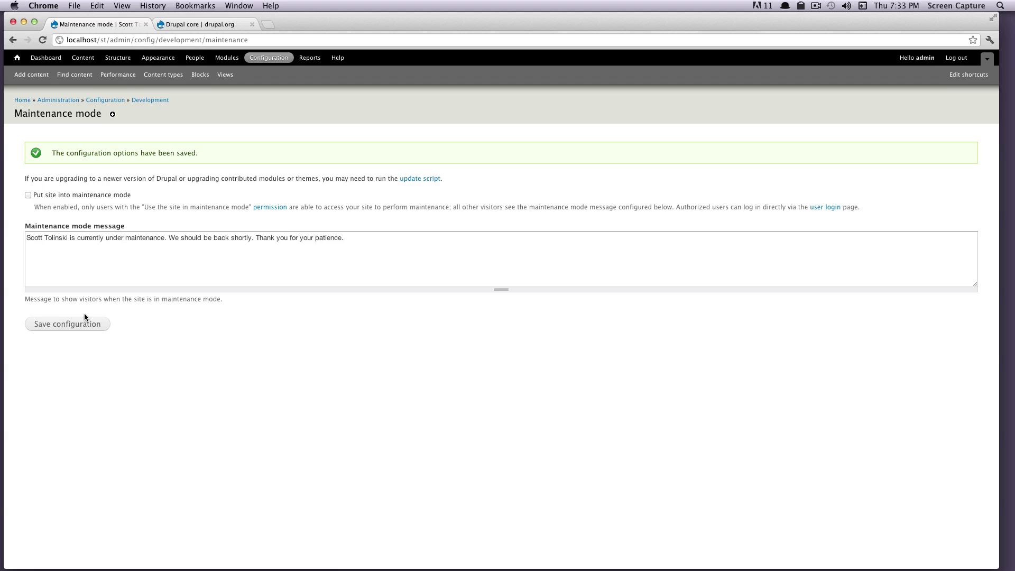
left_click(21, 57)
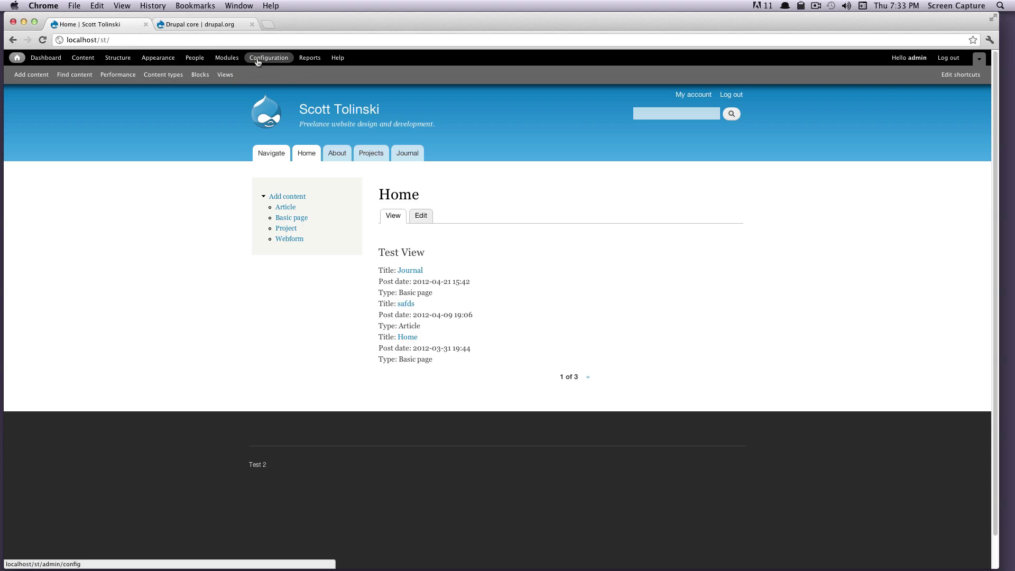
left_click(261, 59)
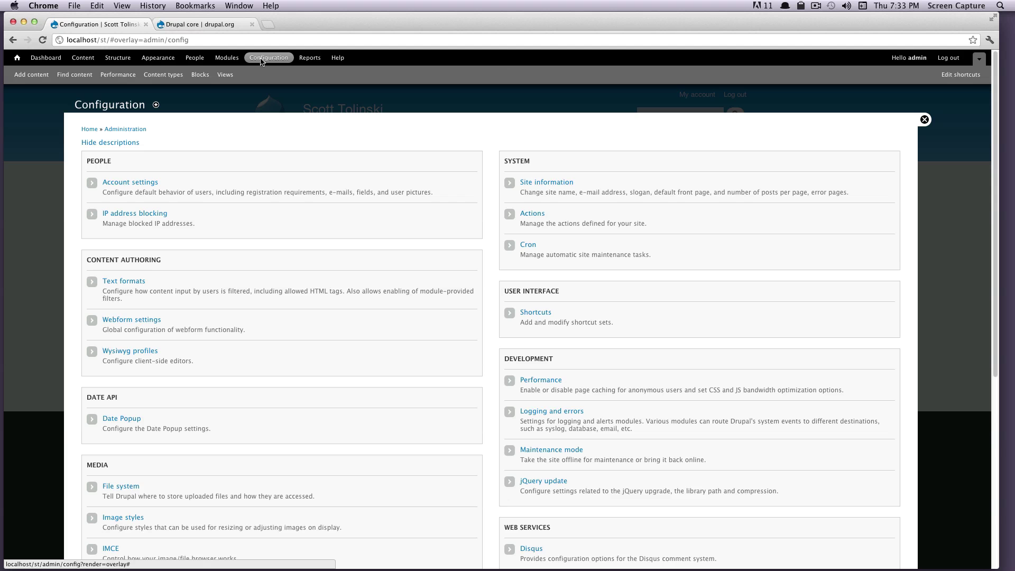
- Open the htdocs > st site folder in a Finder window
mouse_move(259, 569)
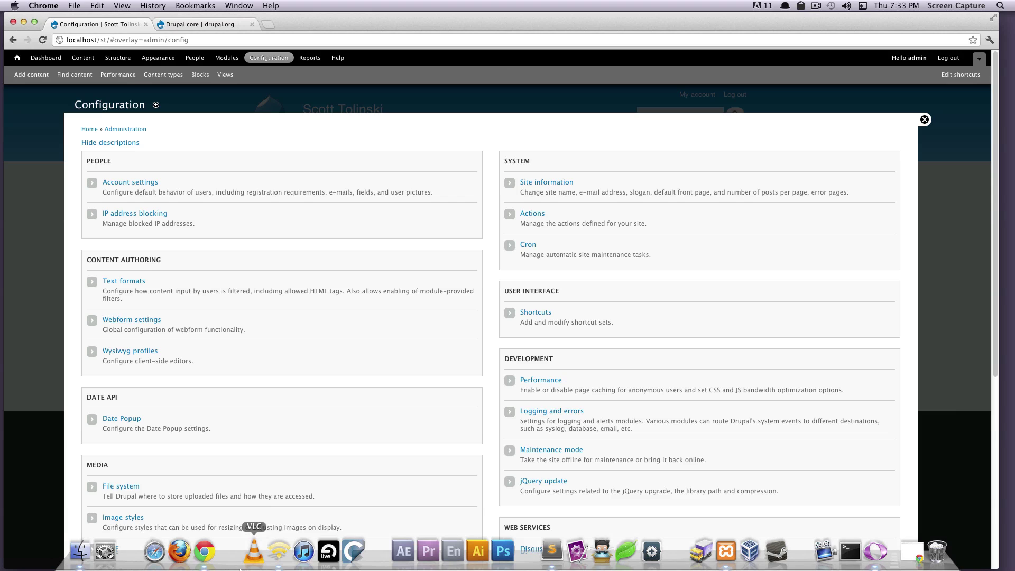
left_click(80, 551)
left_click(532, 252)
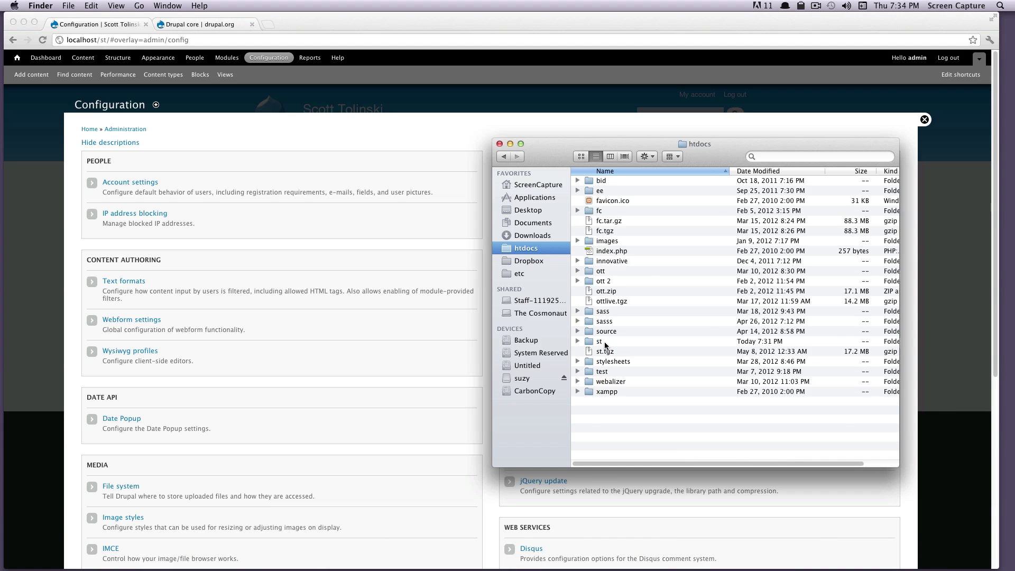
double_click(605, 343)
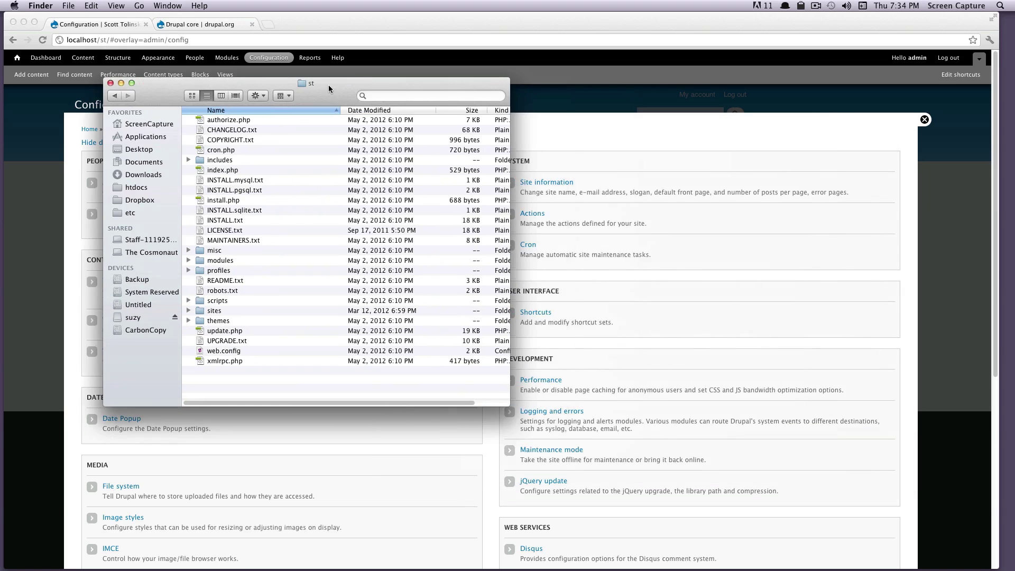
left_click_drag(328, 84, 462, 110)
- Select the INSTALL files, install.php, LICENSE.txt, MAINTAINERS.txt, CHANGELOG.txt and UPGRADE.txt
left_click(386, 207)
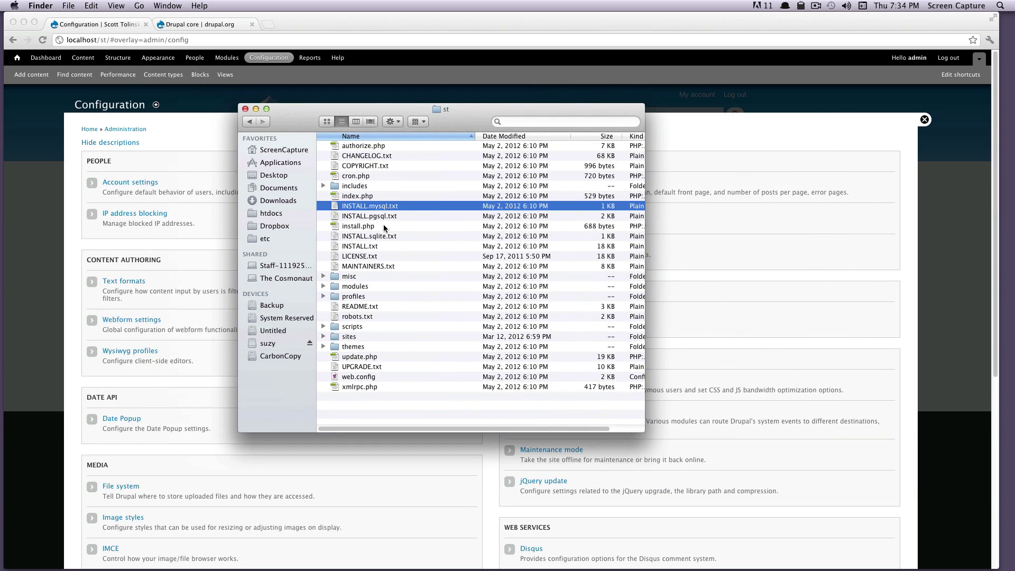
left_click(386, 217, "shift")
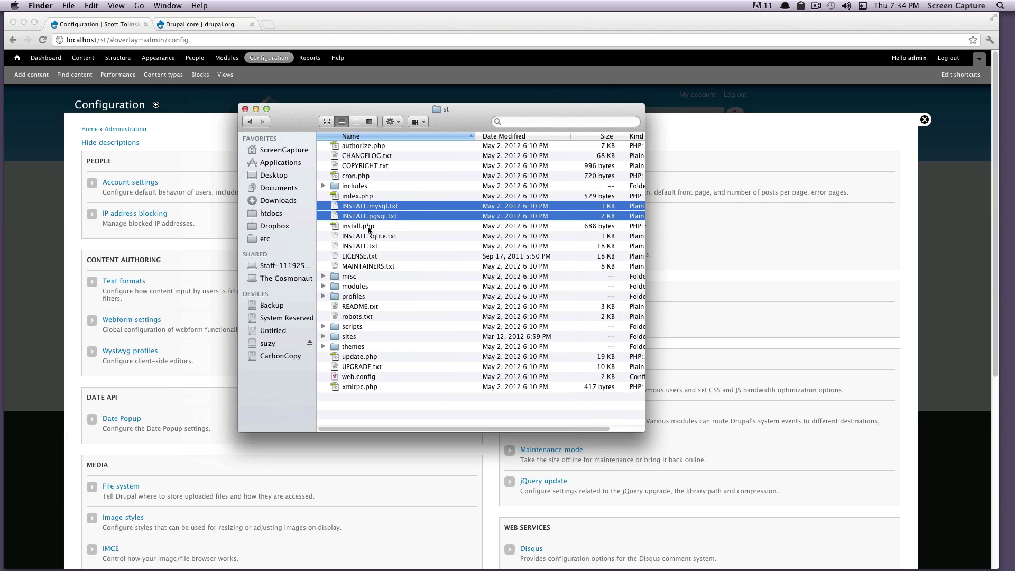
left_click(370, 226, "shift")
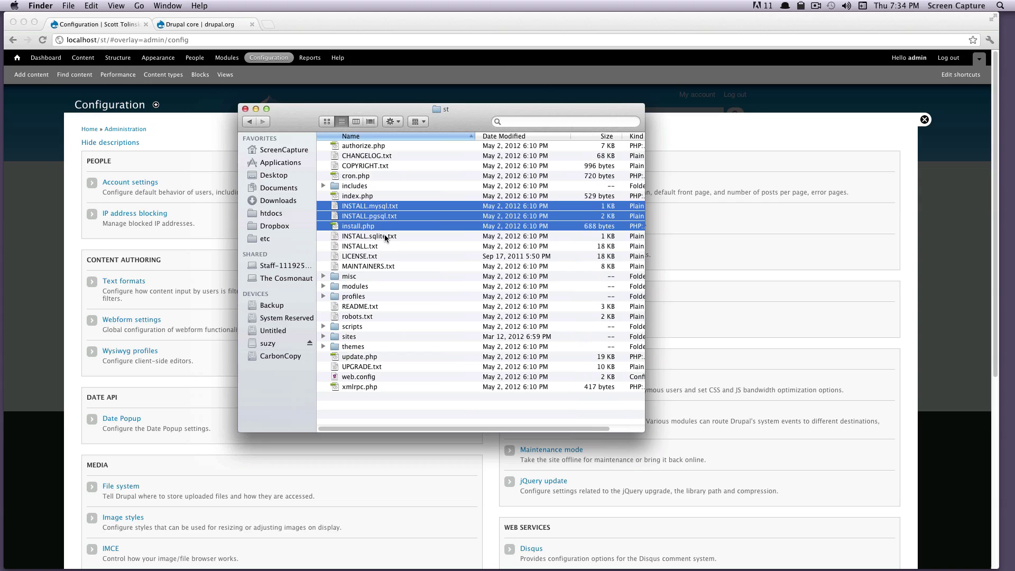
left_click(390, 238, "shift")
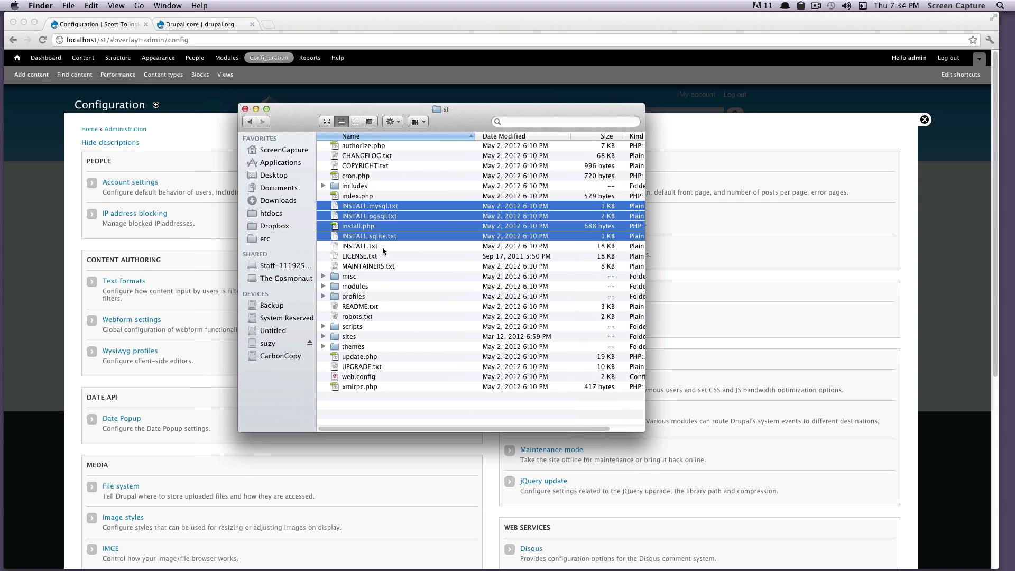
left_click(381, 246, "shift")
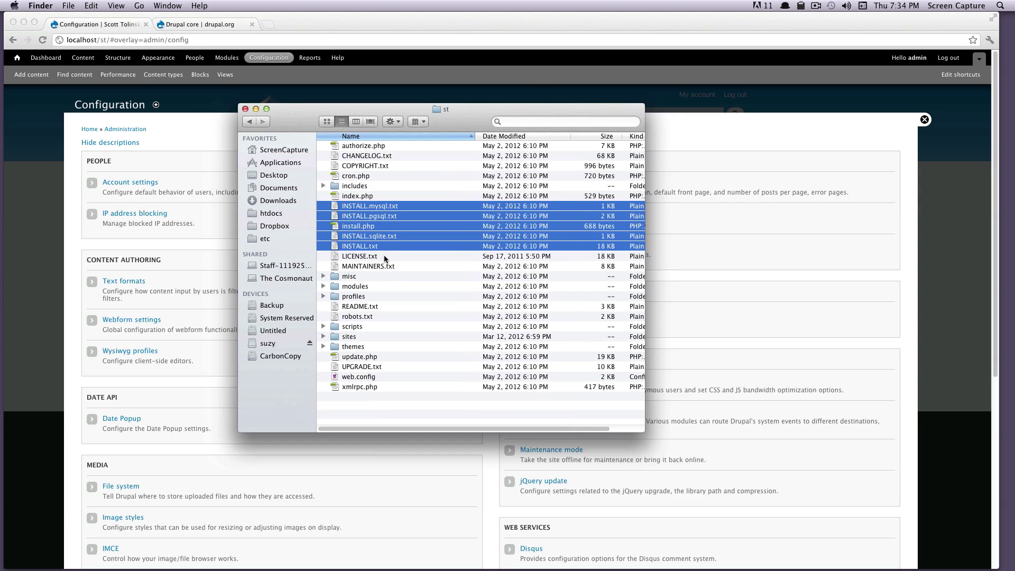
left_click(384, 257, "shift")
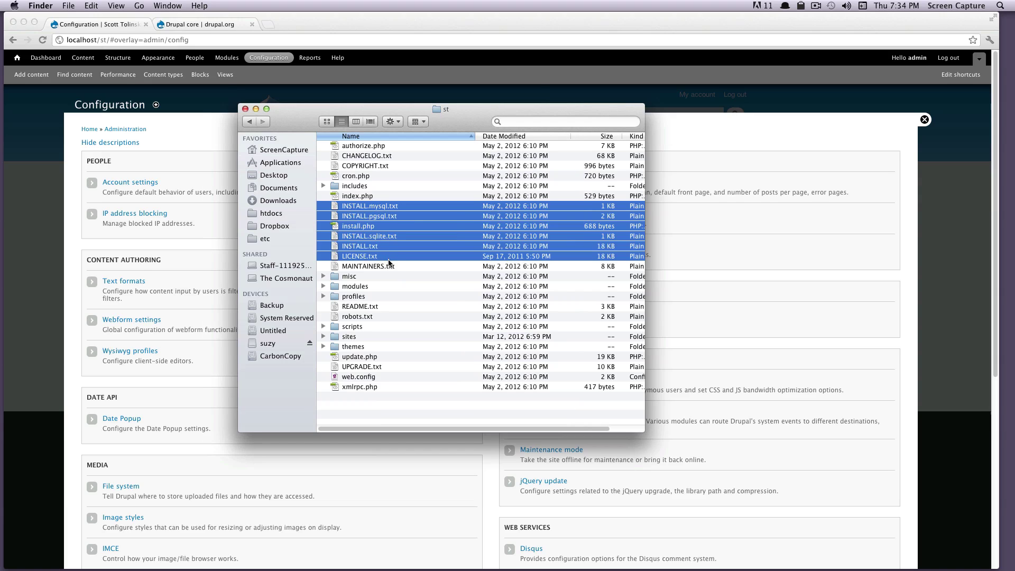
left_click(402, 266, "shift")
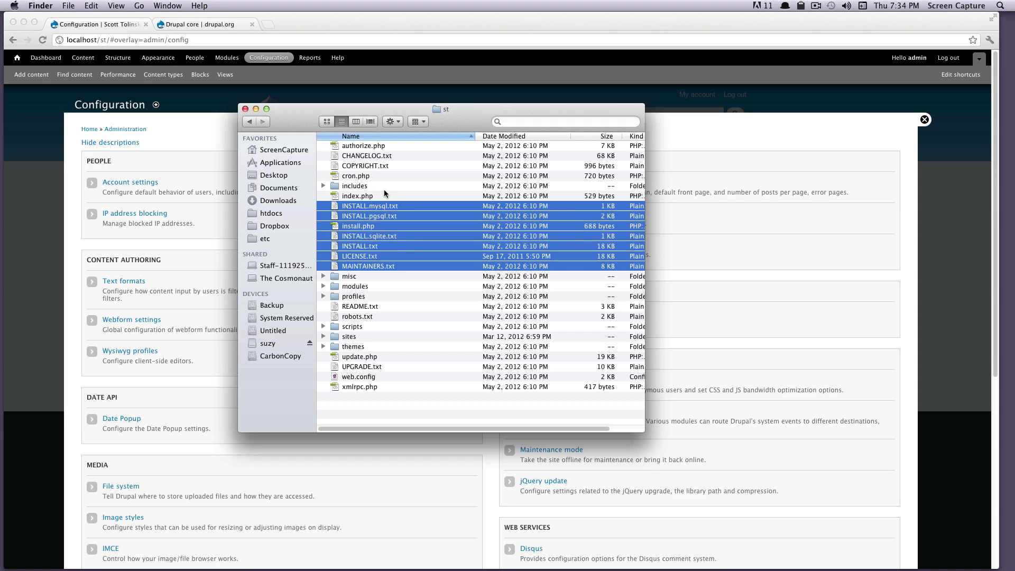
left_click(391, 155, "super")
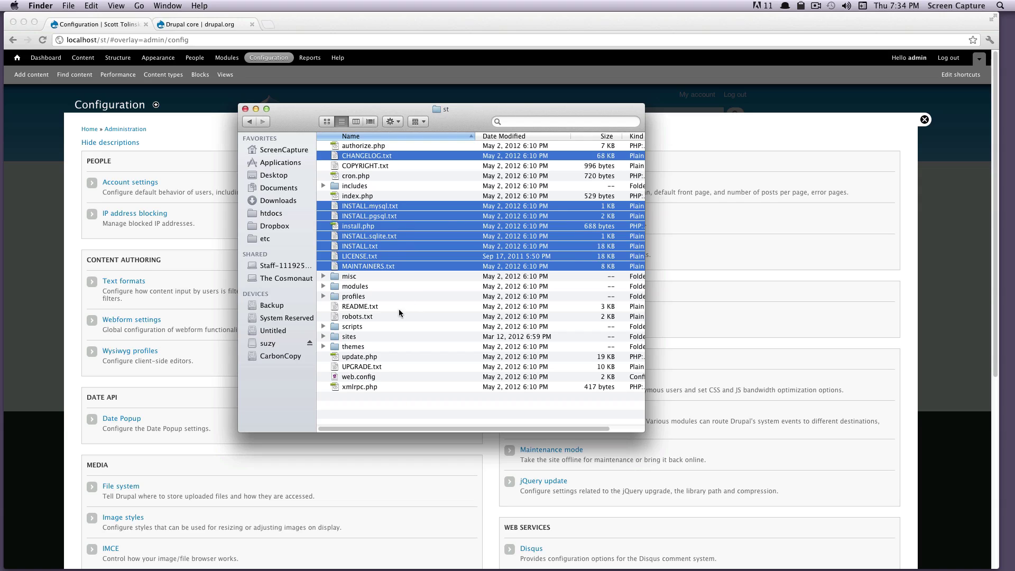
left_click(353, 367, "super")
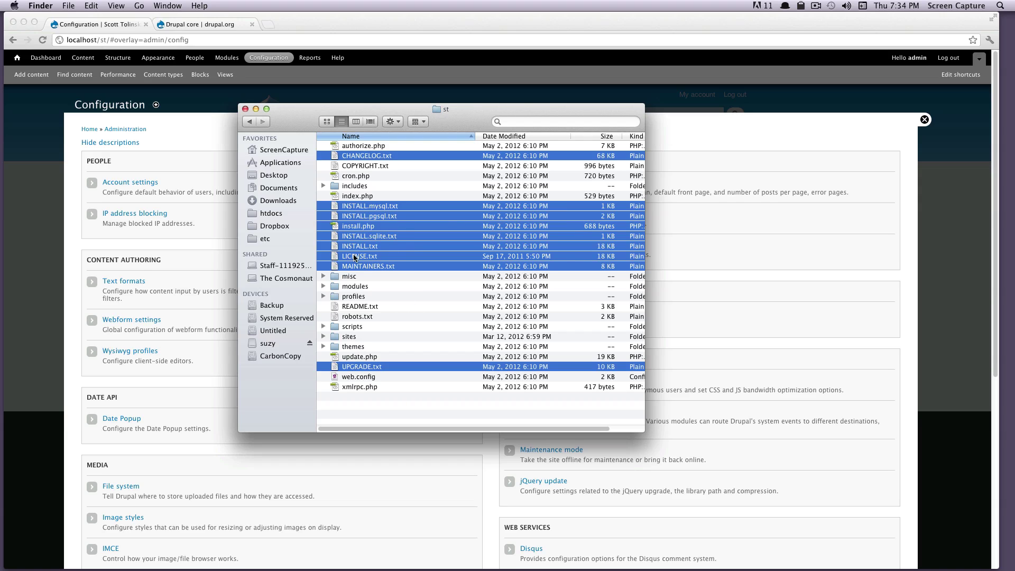
- Drag the selected files to the Trash and permanently empty the Trash
left_click_drag(350, 239, 937, 552)
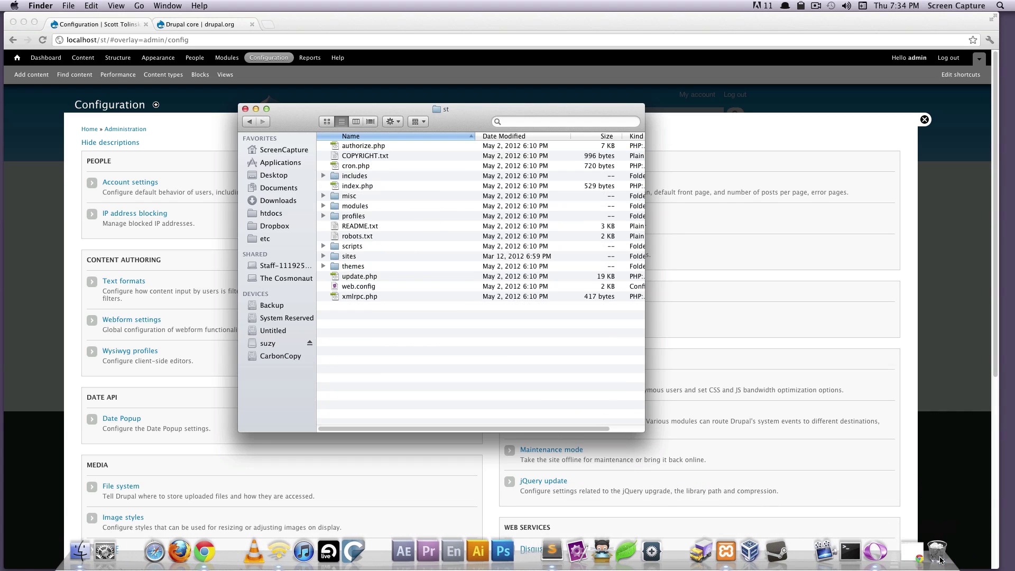
right_click(937, 552)
left_click(949, 521)
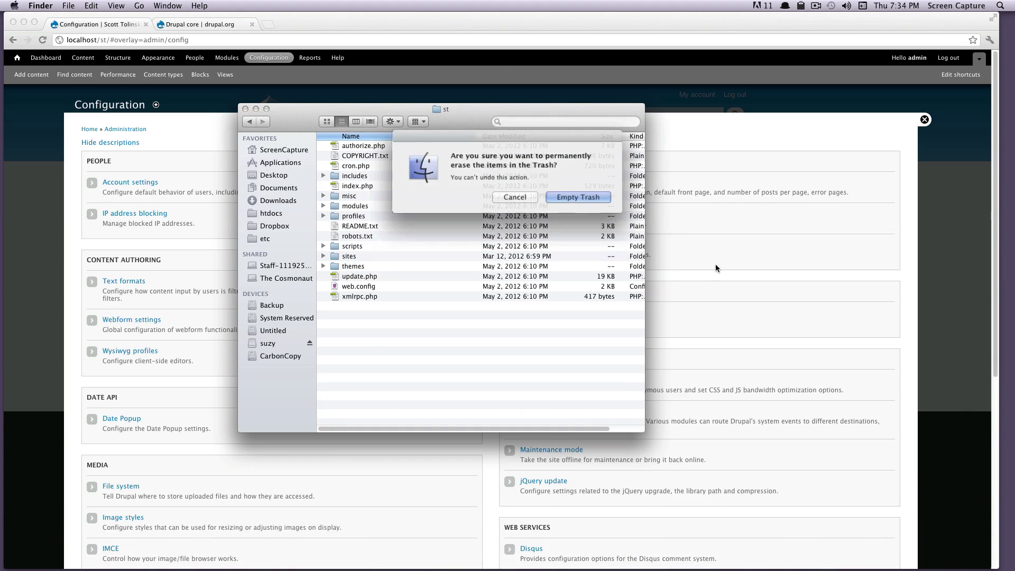
left_click(587, 197)
- Bring the browser forward and return to the Drupal site's Home page
left_click(722, 128)
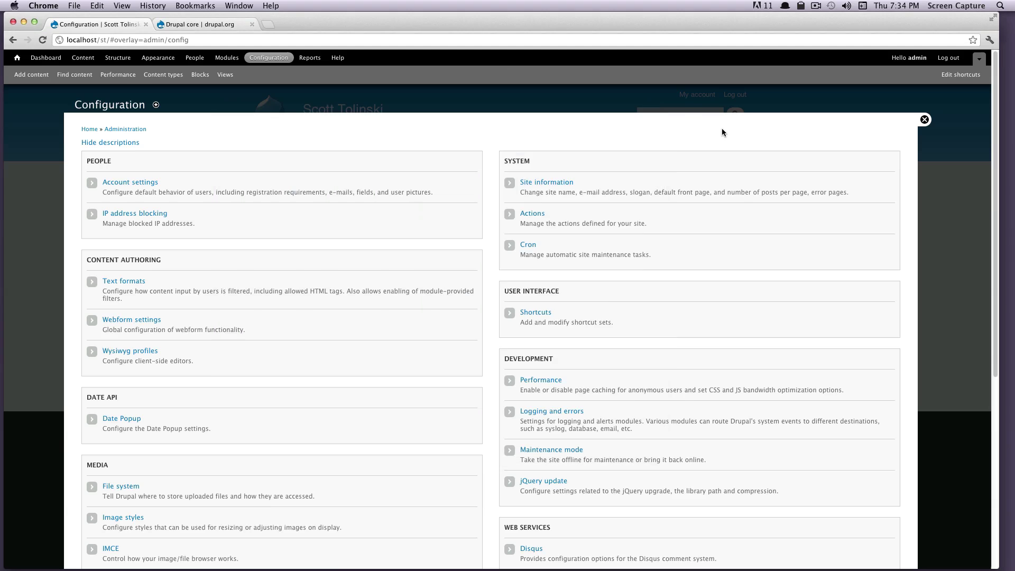
left_click(17, 58)
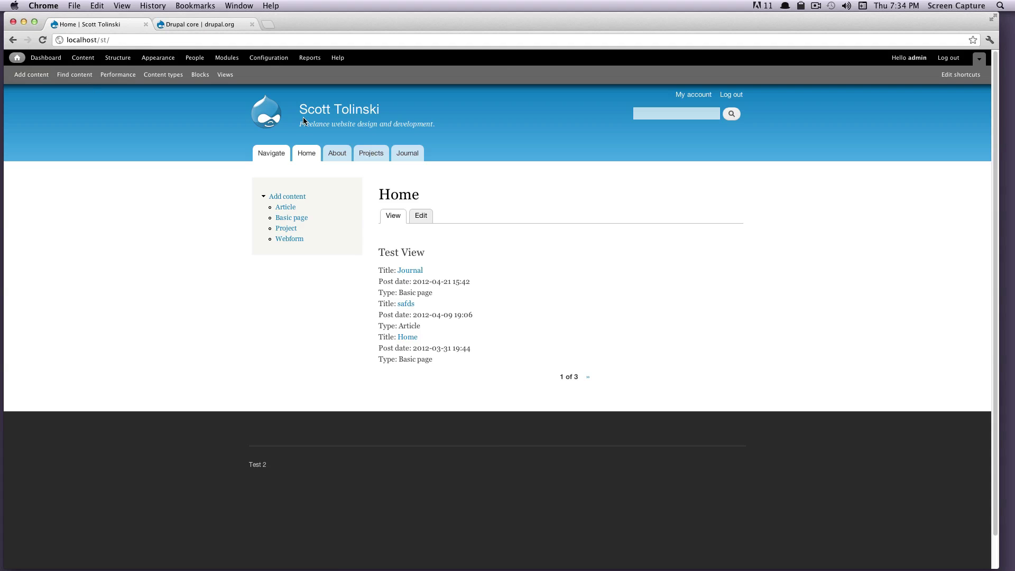